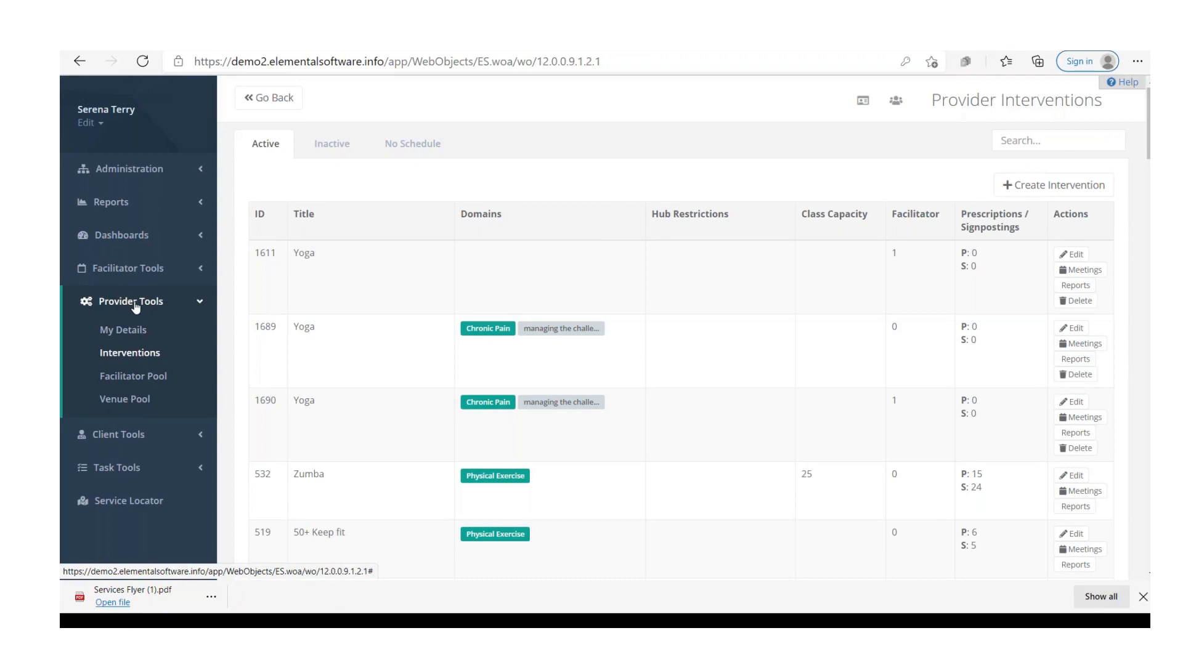
Step: Open the provider's interventions and look through the Inactive, No Schedule and Active lists
{"action": "left_click", "coordinate": [138, 355]}
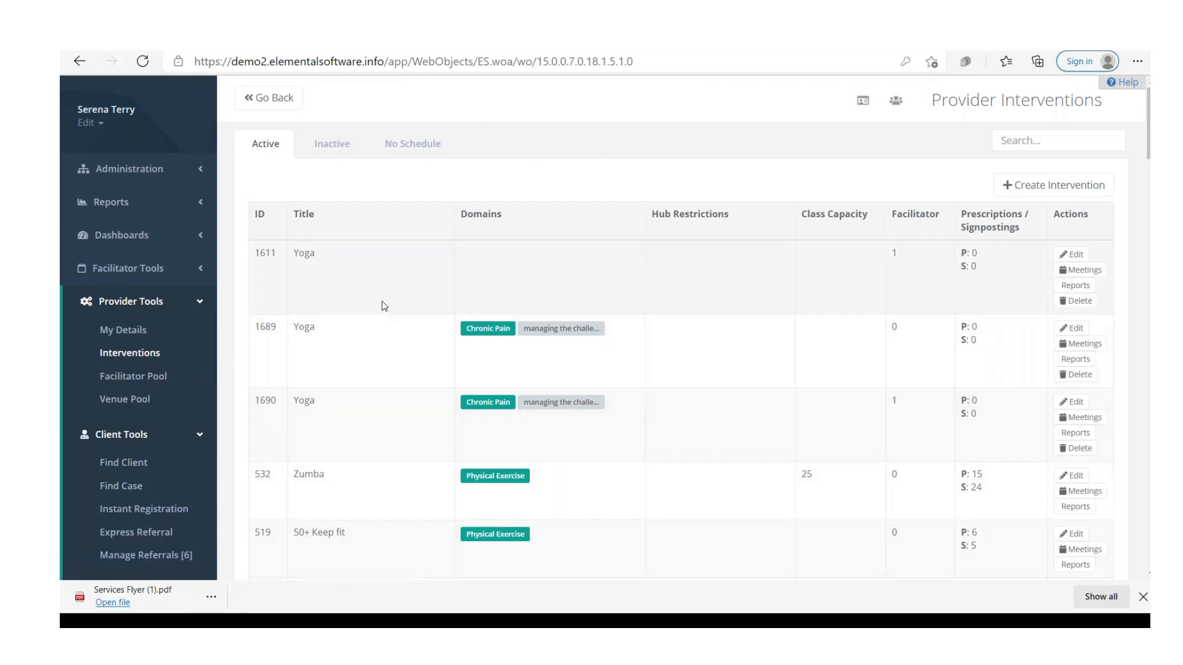
{"action": "left_click", "coordinate": [338, 151]}
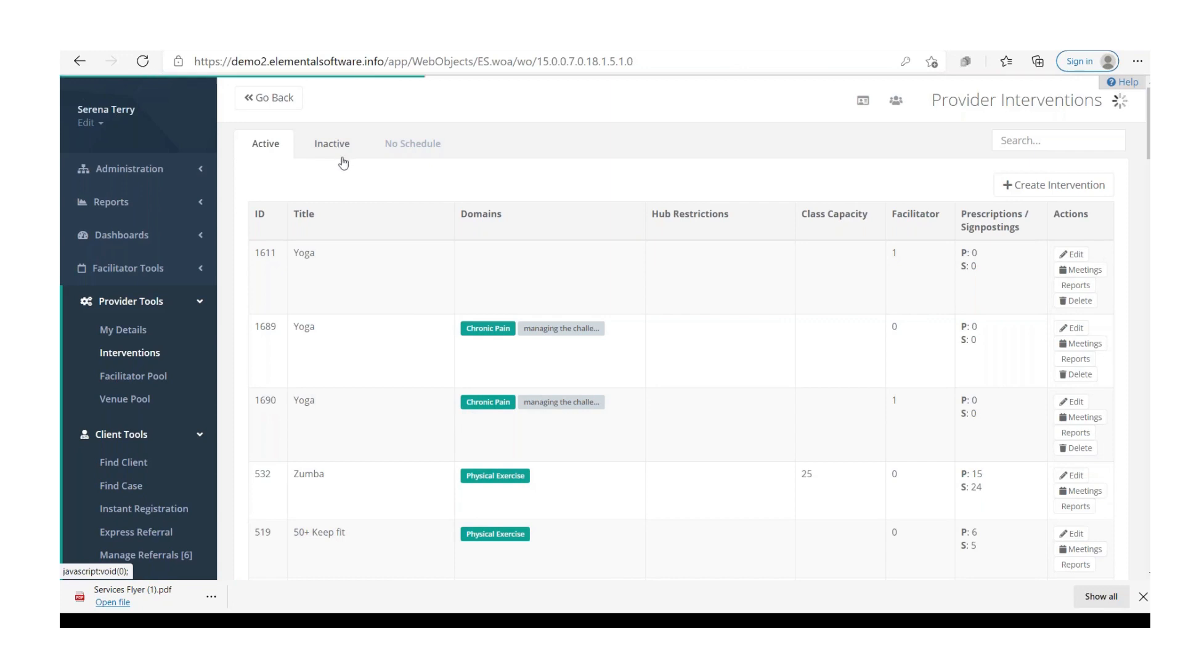
{"action": "left_click", "coordinate": [411, 148]}
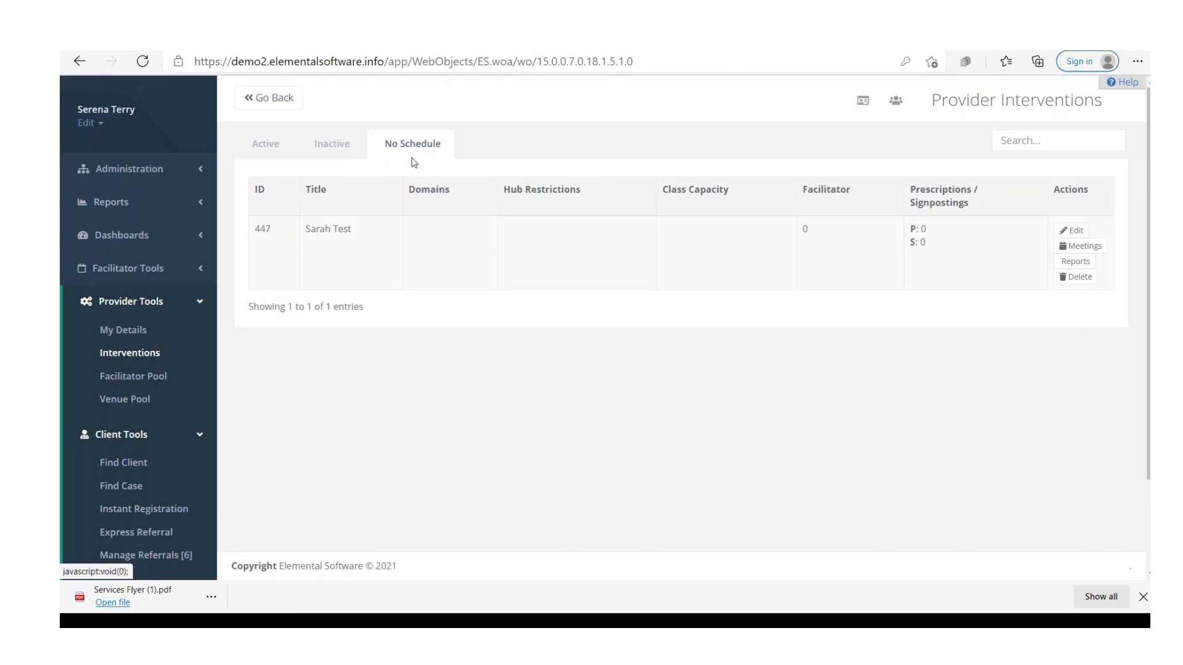
{"action": "left_click", "coordinate": [264, 151]}
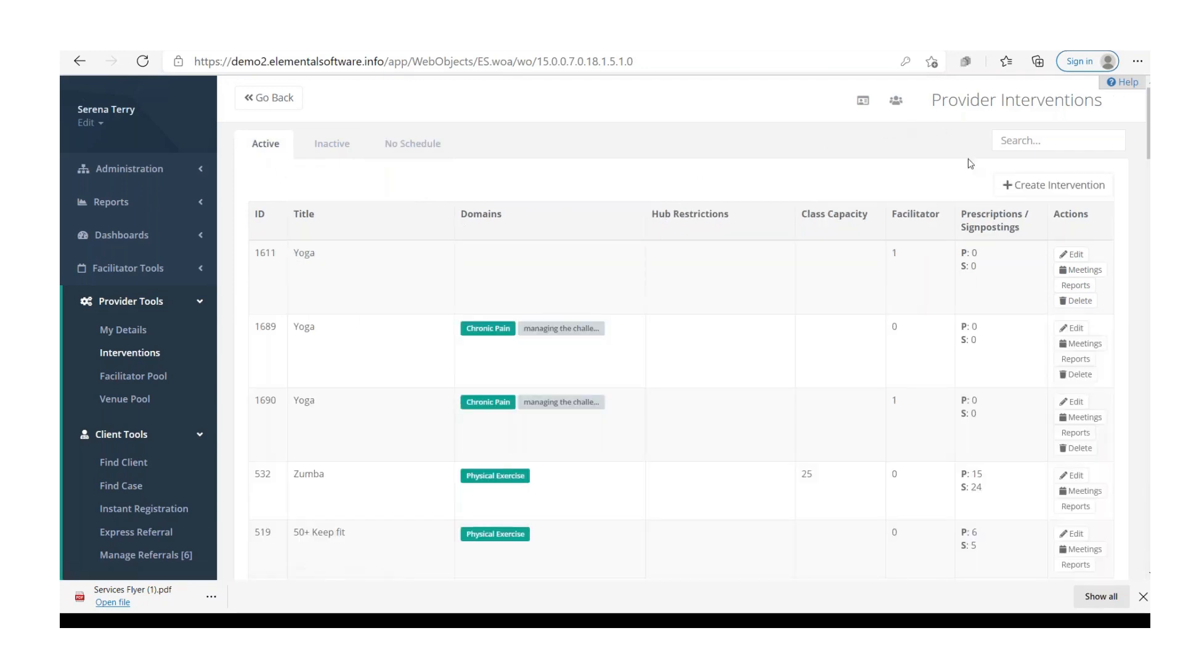
Step: Create a new intervention titled "yoga" with a default class capacity of 6, leaving the summary blank
{"action": "left_click", "coordinate": [1037, 196]}
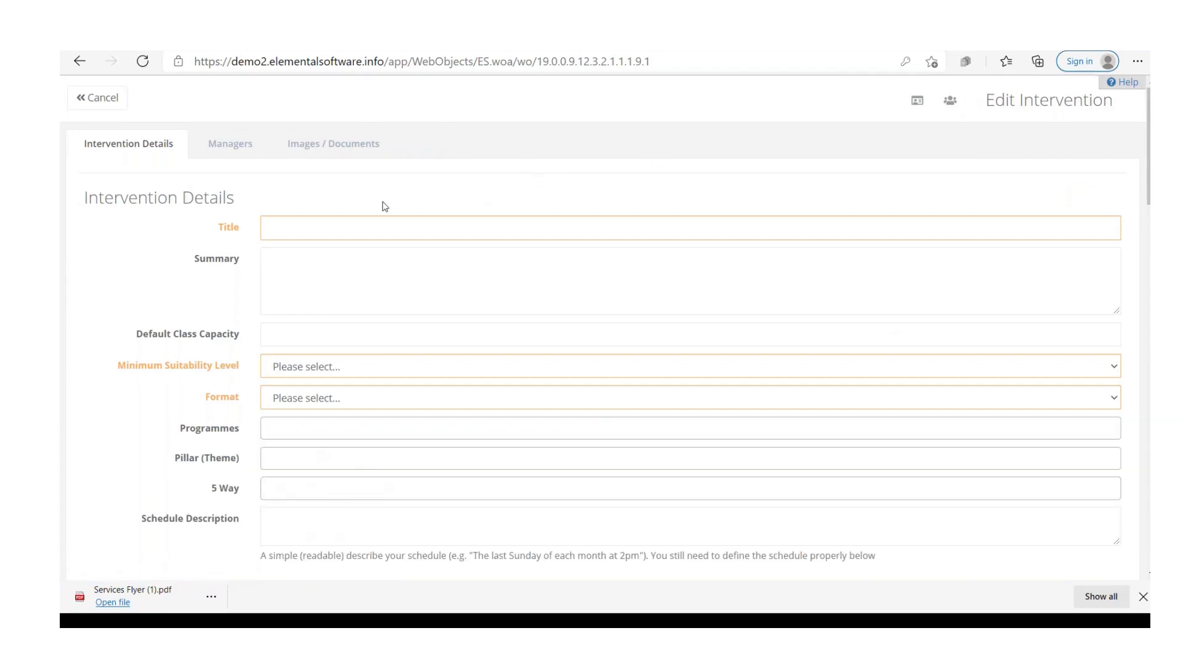
{"action": "left_click", "coordinate": [330, 230]}
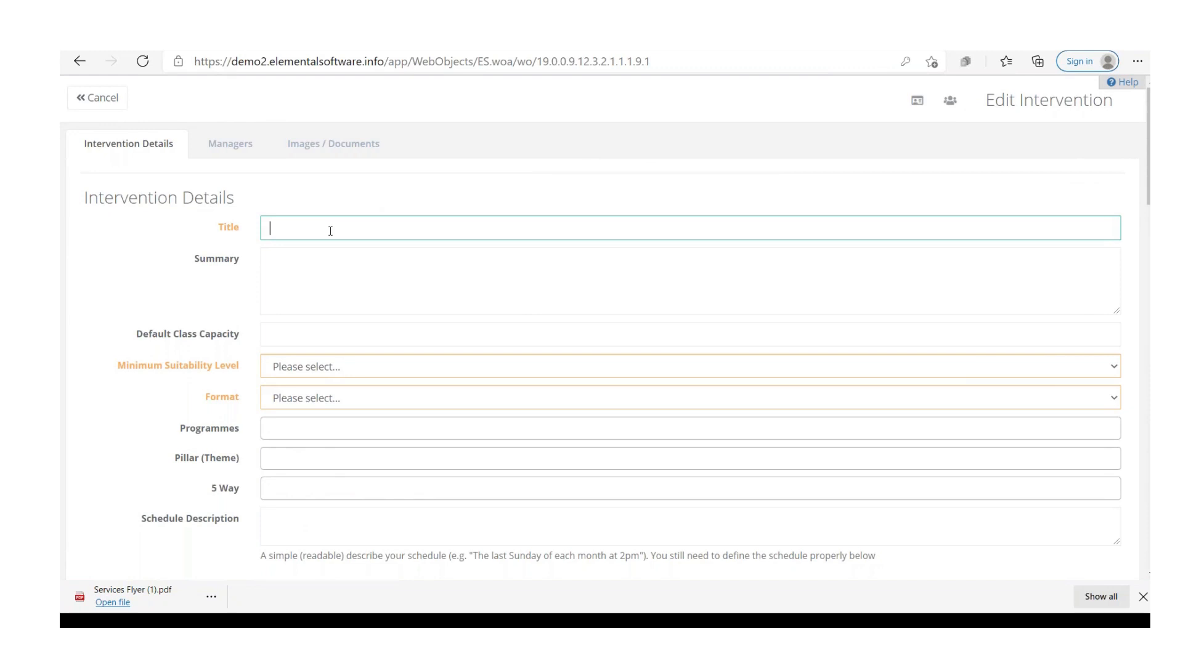
{"action": "type", "text": "yoga"}
{"action": "left_click", "coordinate": [304, 271]}
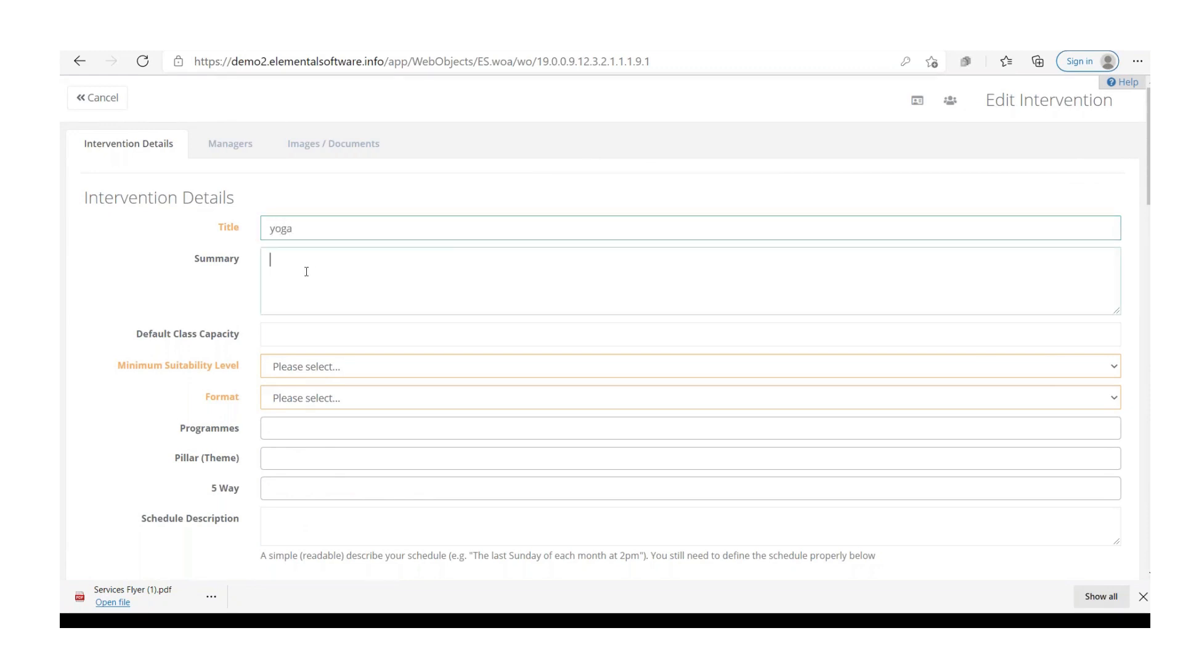
{"action": "left_click", "coordinate": [323, 334]}
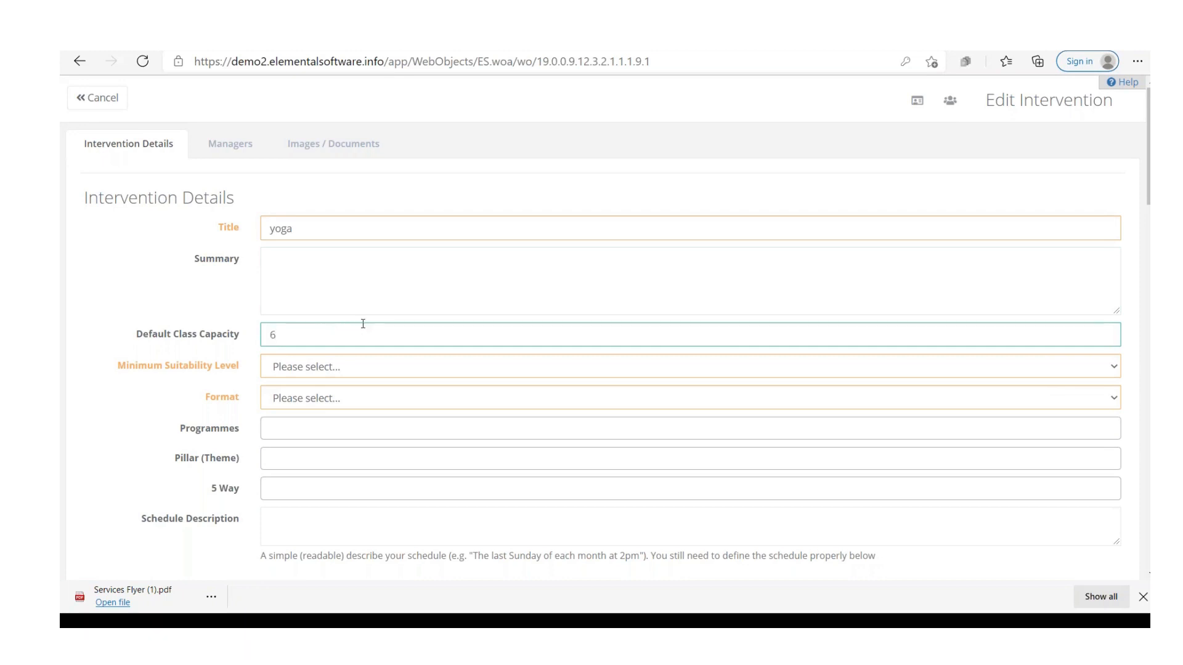
Step: Set the intervention's minimum suitability level to Suitable for Beginners and its format to Programme
{"action": "left_click", "coordinate": [380, 364]}
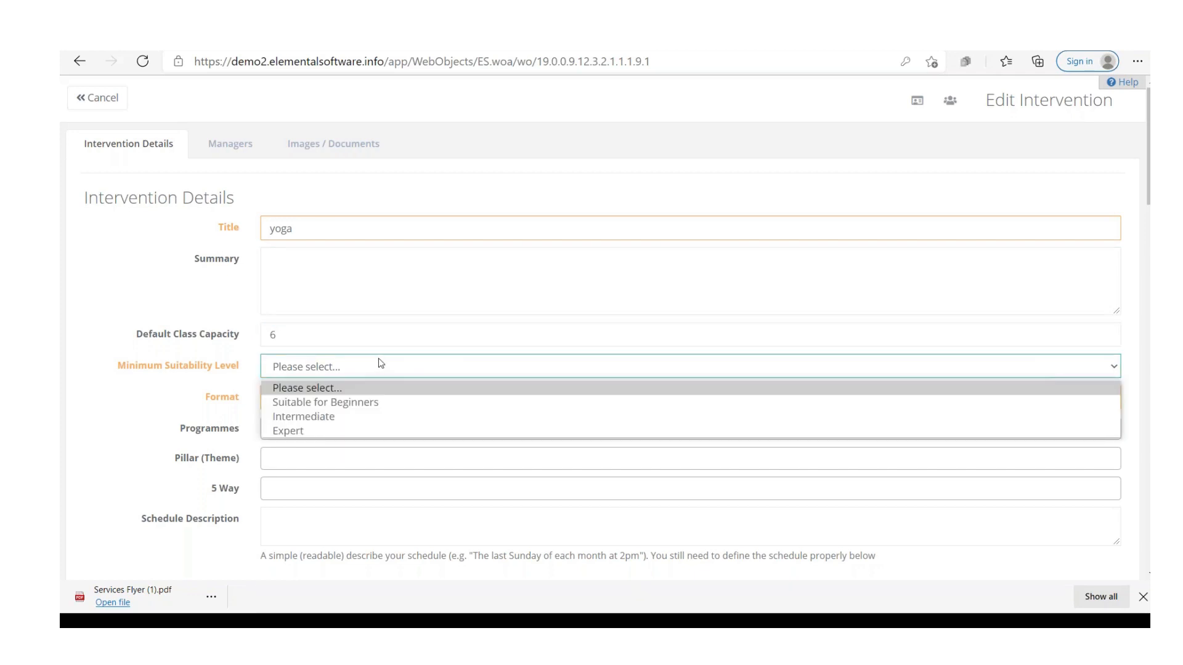
{"action": "left_click", "coordinate": [367, 401]}
{"action": "left_click", "coordinate": [367, 399]}
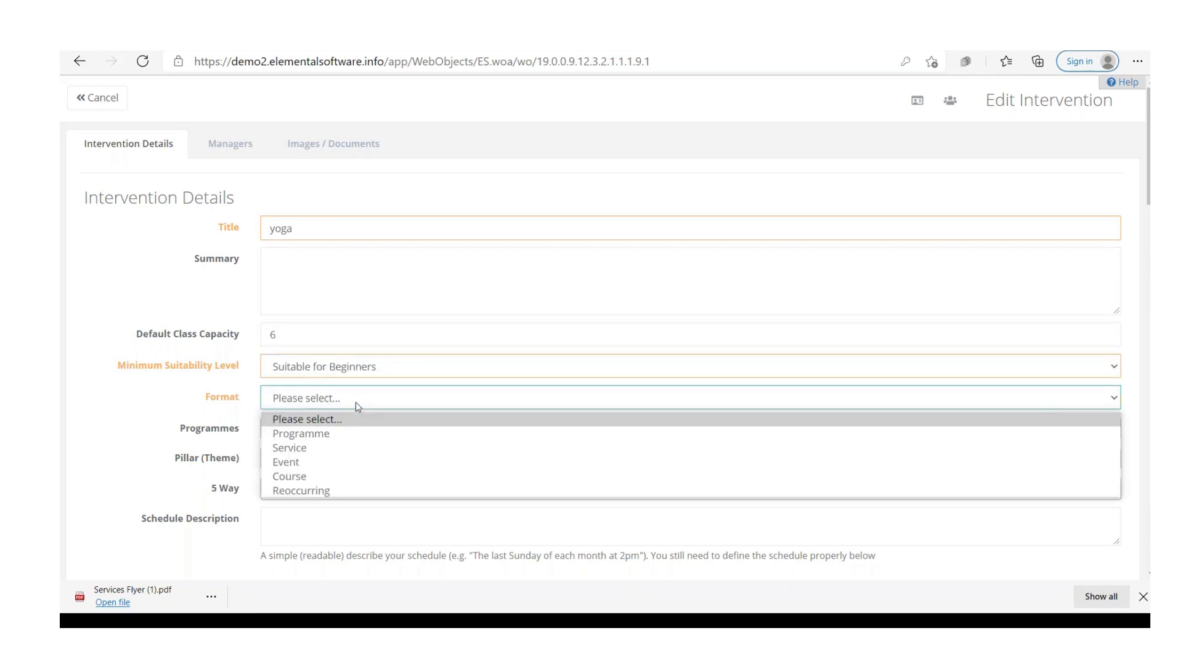
{"action": "left_click", "coordinate": [351, 436]}
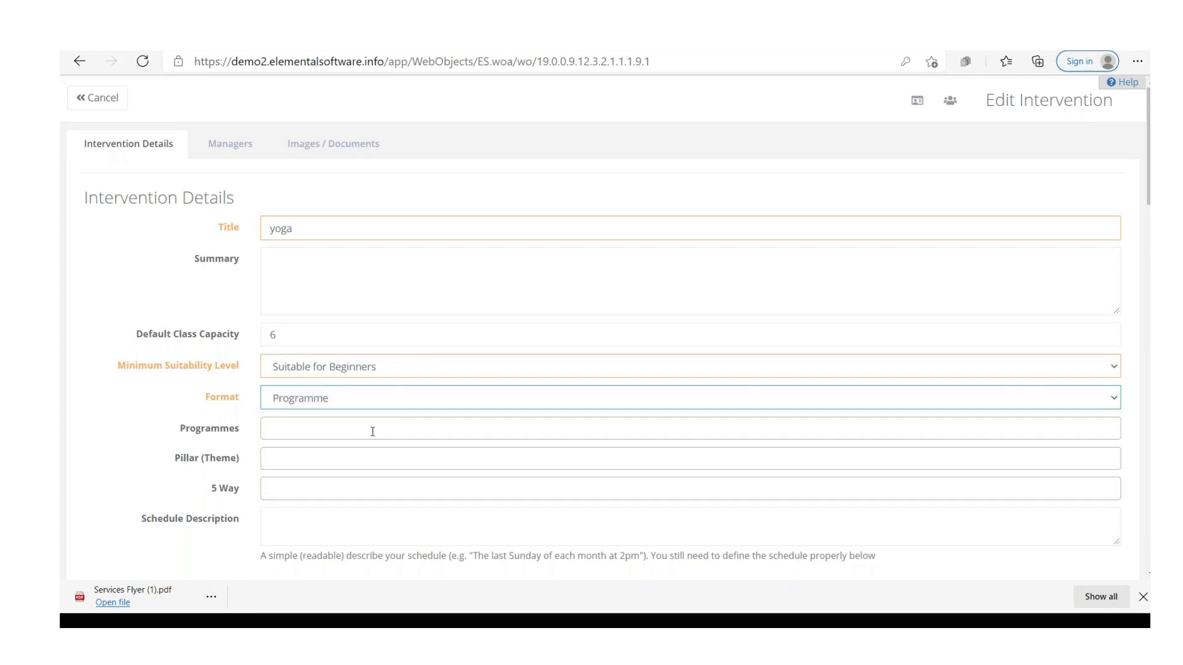
Step: Assign the intervention to the "older people" programme and the "Empowering Healthy Living" pillar
{"action": "left_click", "coordinate": [330, 430]}
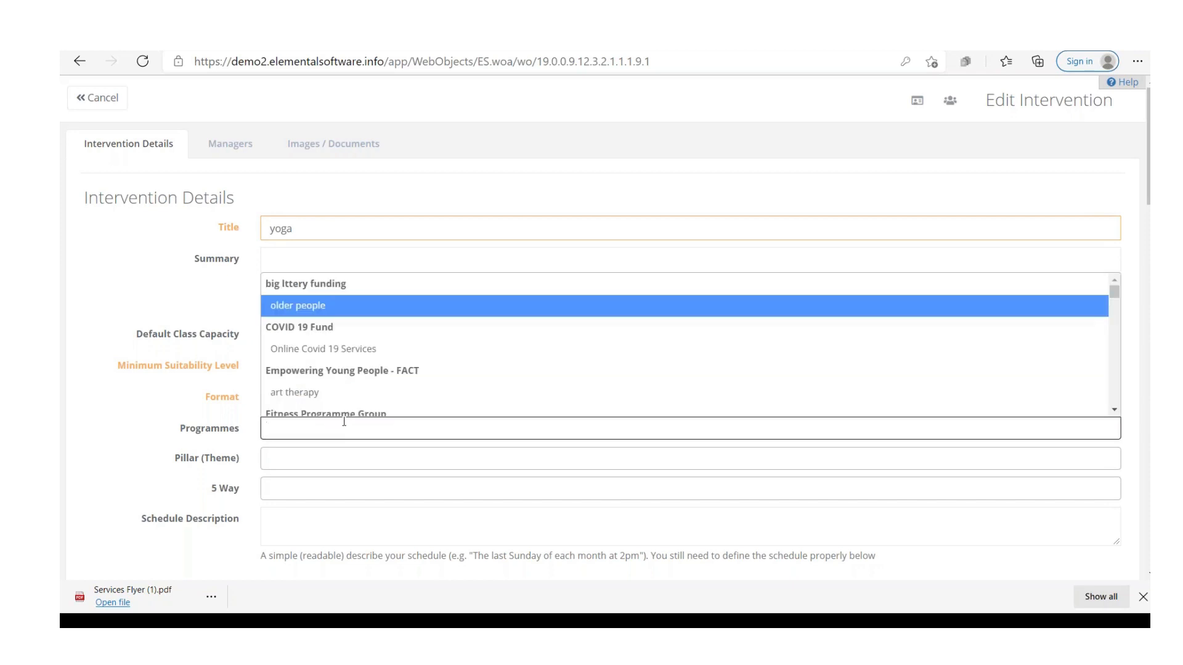
{"action": "left_click", "coordinate": [320, 306]}
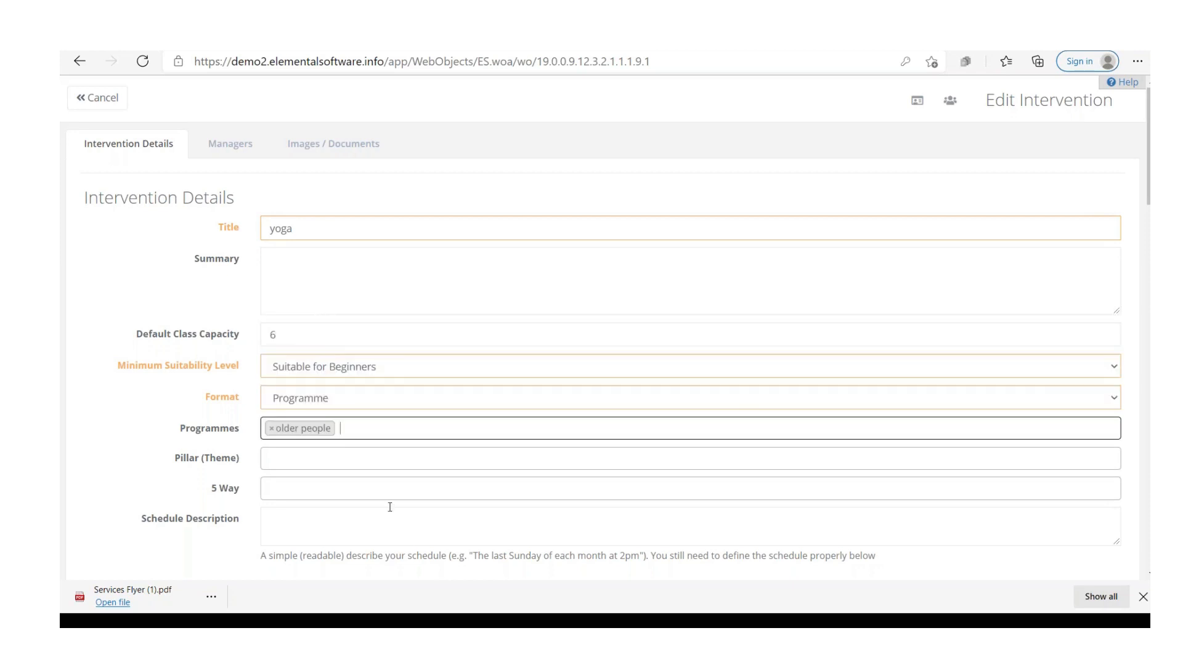
{"action": "left_click", "coordinate": [323, 456]}
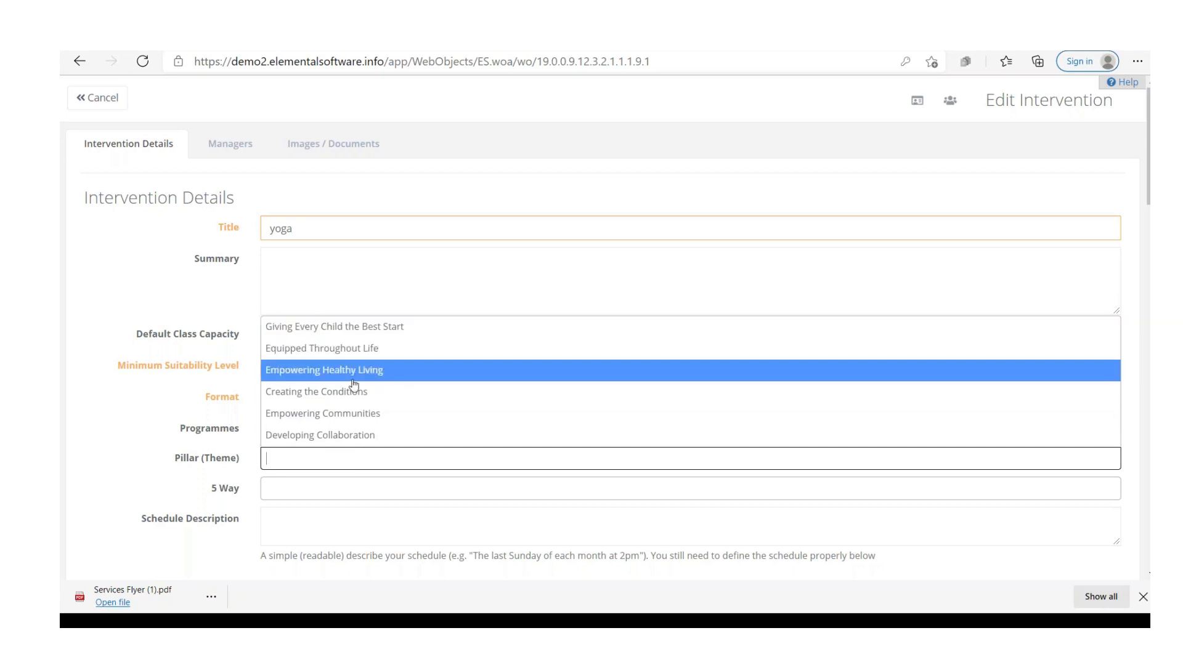
{"action": "left_click", "coordinate": [356, 373]}
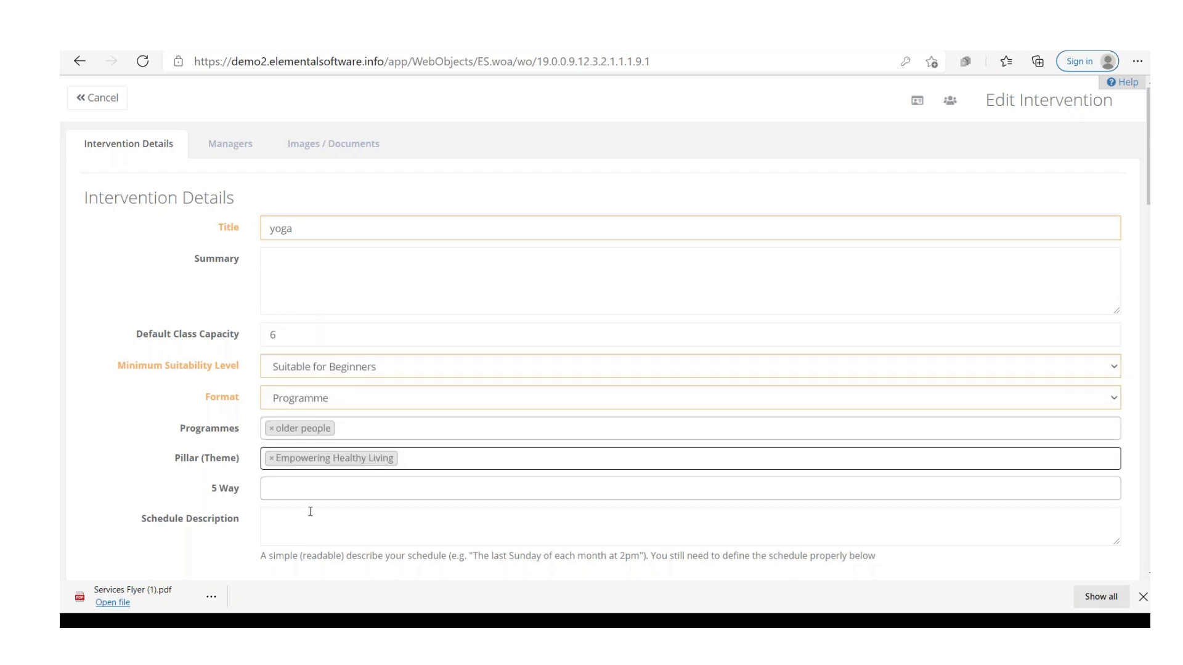
Step: Enter "6 week yoga programme" as the schedule description and set the target beneficiaries to 20
{"action": "scroll", "coordinate": [249, 520], "scroll_direction": "down", "scroll_amount": 2}
{"action": "left_click", "coordinate": [290, 363]}
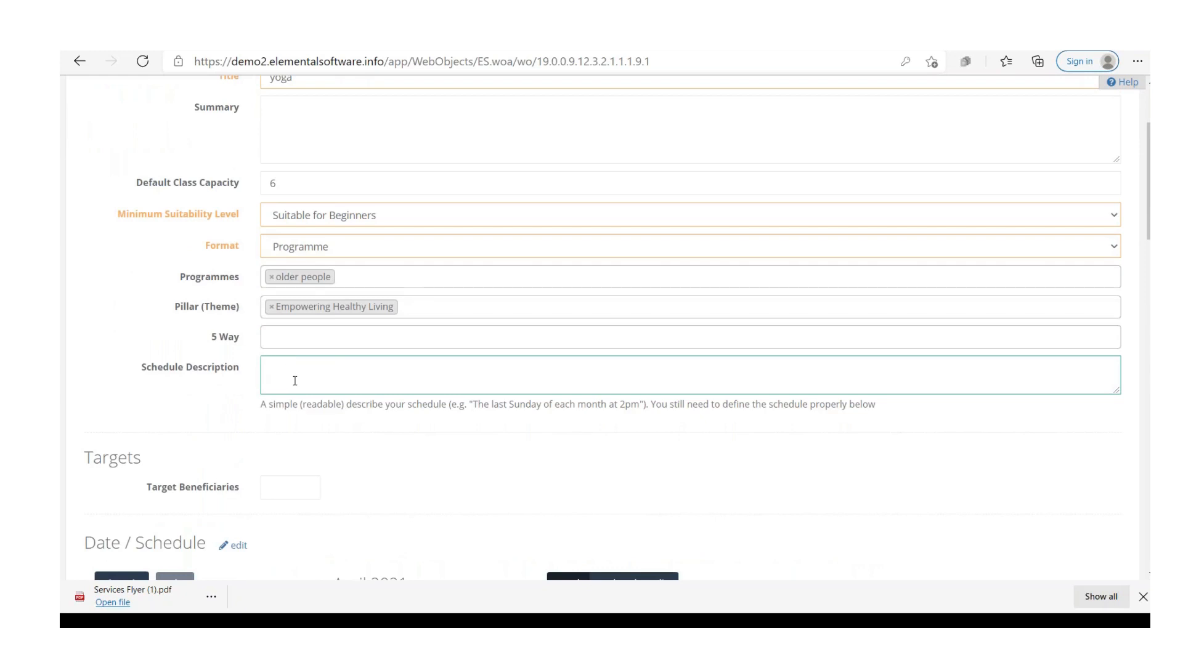
{"action": "type", "text": "6 week yoga programme"}
{"action": "scroll", "coordinate": [345, 299], "scroll_direction": "down", "scroll_amount": 3}
{"action": "left_click", "coordinate": [271, 338]}
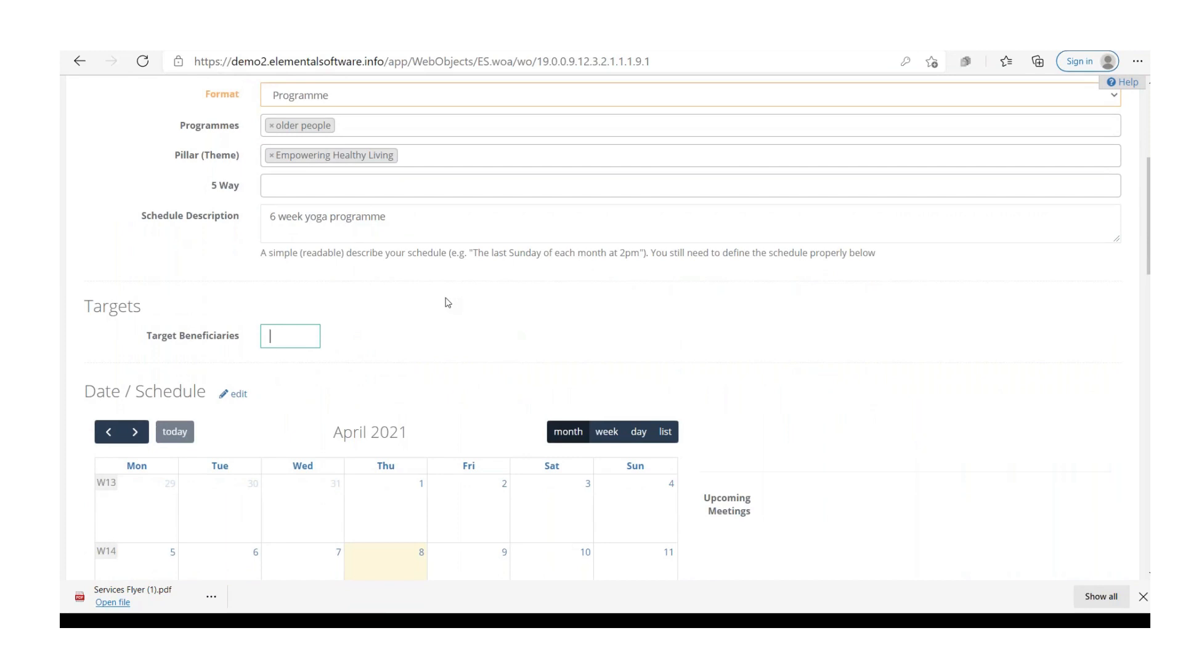
{"action": "type", "text": "20"}
Step: Add a schedule to the intervention with its first meeting on 15 Apr 2021 at 11:40
{"action": "scroll", "coordinate": [226, 439], "scroll_direction": "down", "scroll_amount": 1}
{"action": "scroll", "coordinate": [317, 346], "scroll_direction": "down", "scroll_amount": 2}
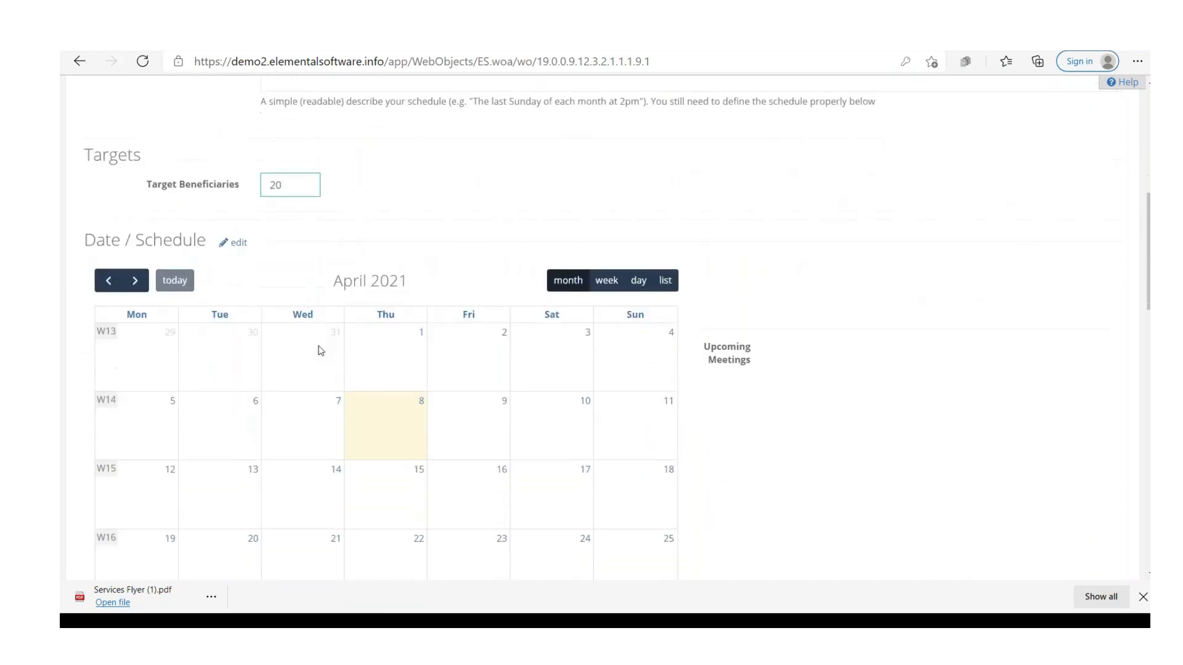
{"action": "left_click", "coordinate": [238, 168]}
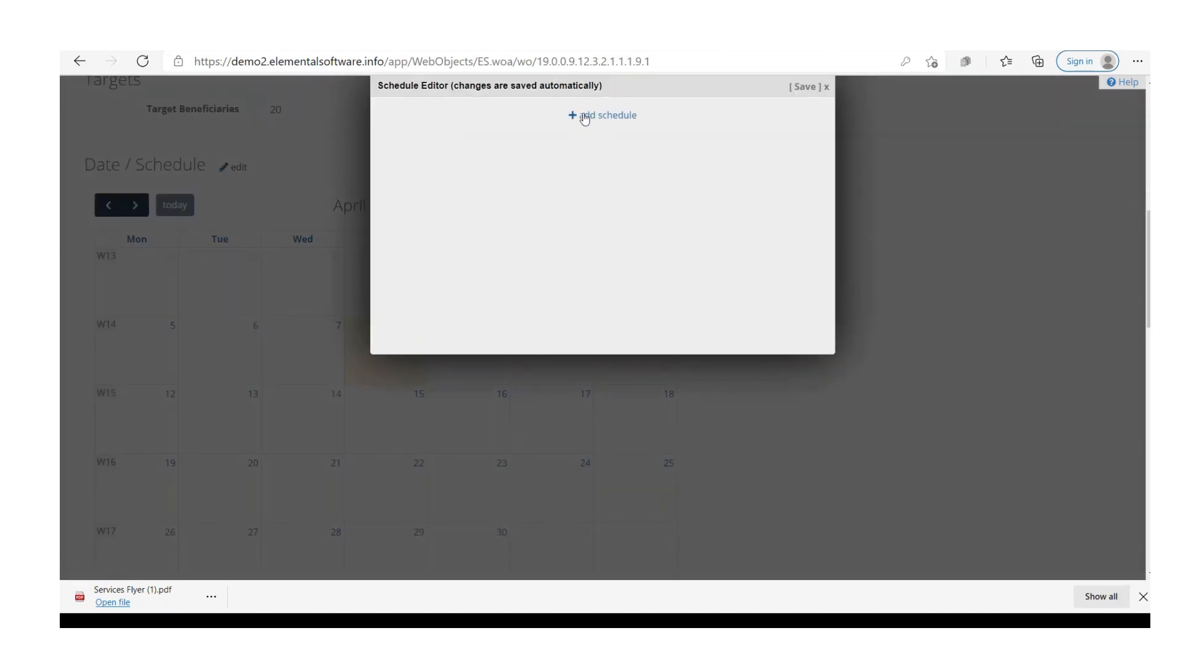
{"action": "left_click", "coordinate": [582, 116]}
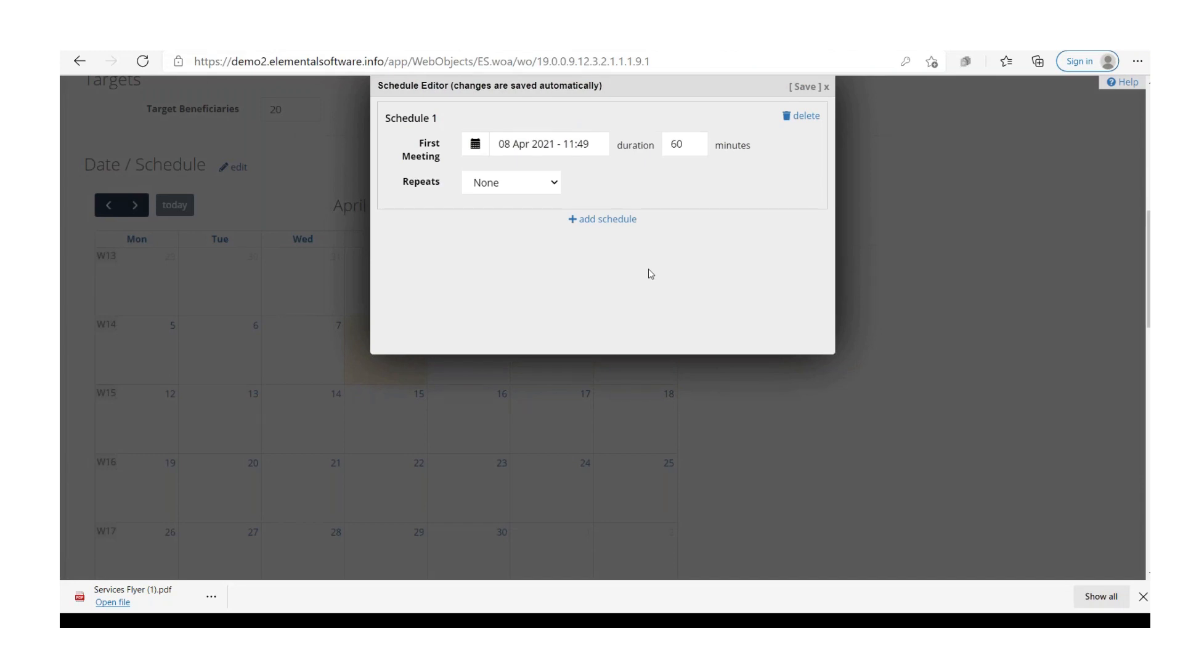
{"action": "left_click", "coordinate": [507, 142]}
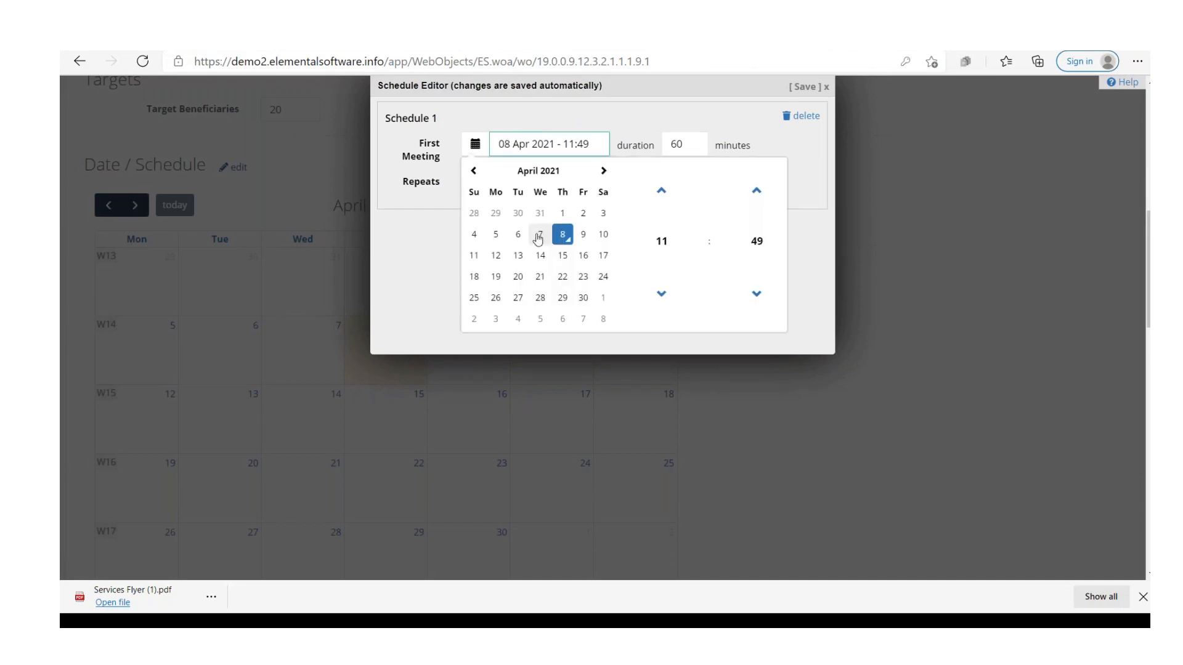
{"action": "left_click", "coordinate": [563, 260]}
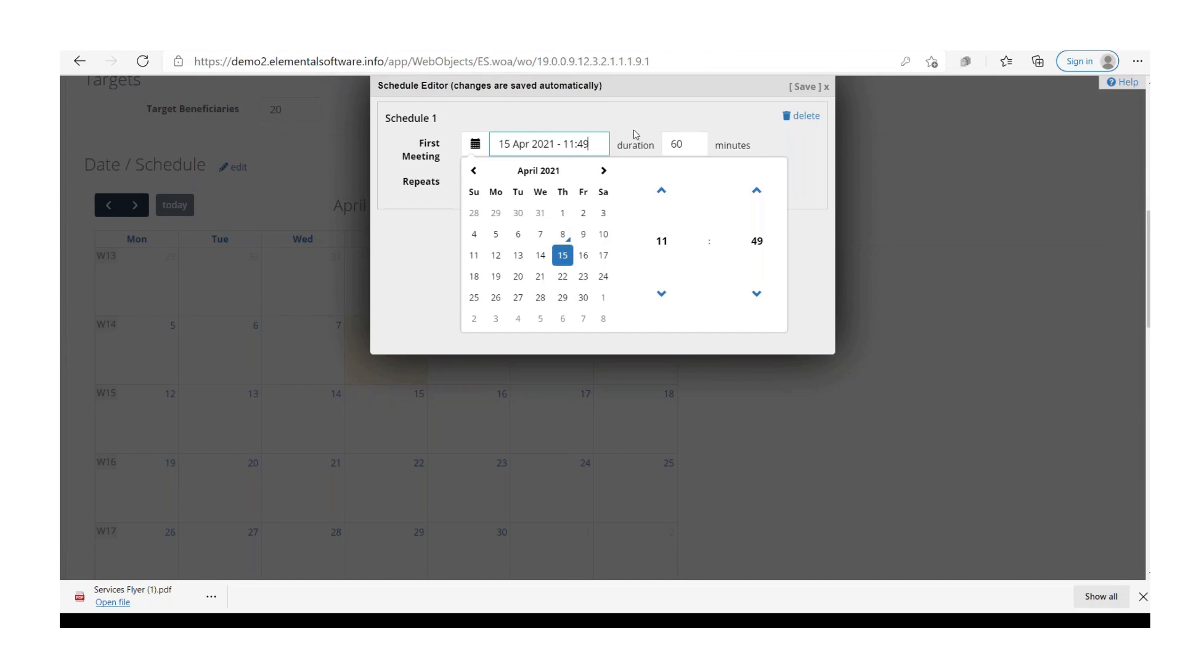
{"action": "left_click", "coordinate": [758, 294]}
{"action": "left_click", "coordinate": [757, 295]}
{"action": "left_click", "coordinate": [757, 294]}
{"action": "left_click", "coordinate": [757, 294]}
{"action": "left_click", "coordinate": [757, 295]}
{"action": "left_click", "coordinate": [756, 295]}
{"action": "left_click", "coordinate": [756, 295]}
{"action": "left_click", "coordinate": [755, 295]}
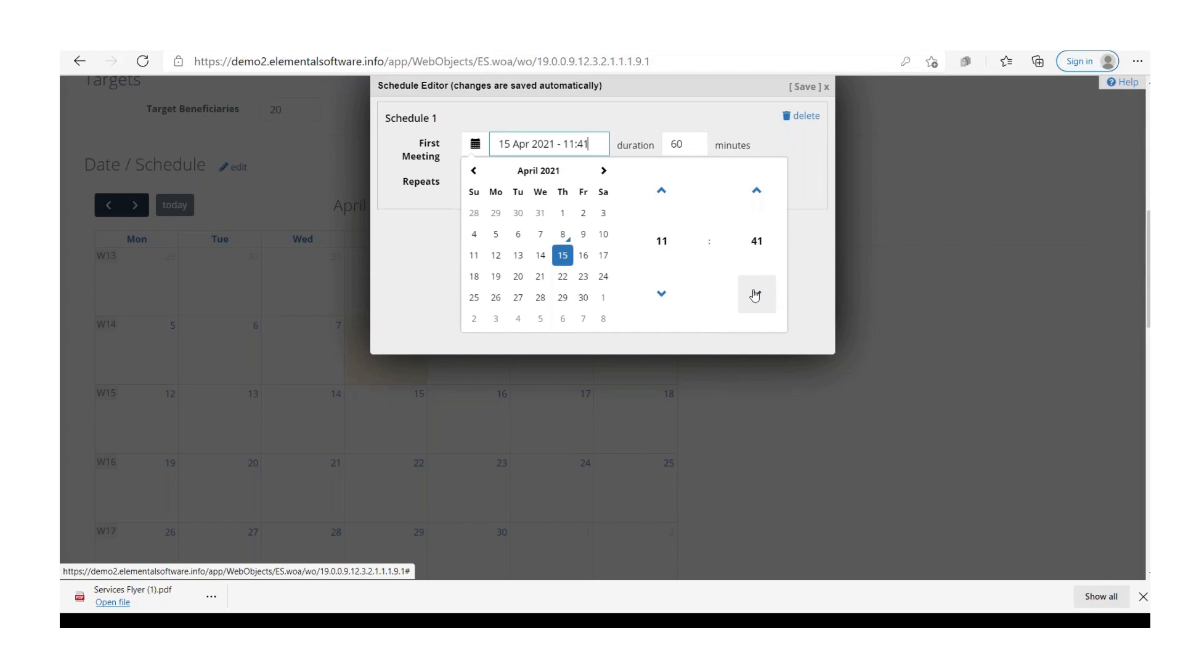
{"action": "left_click", "coordinate": [797, 167]}
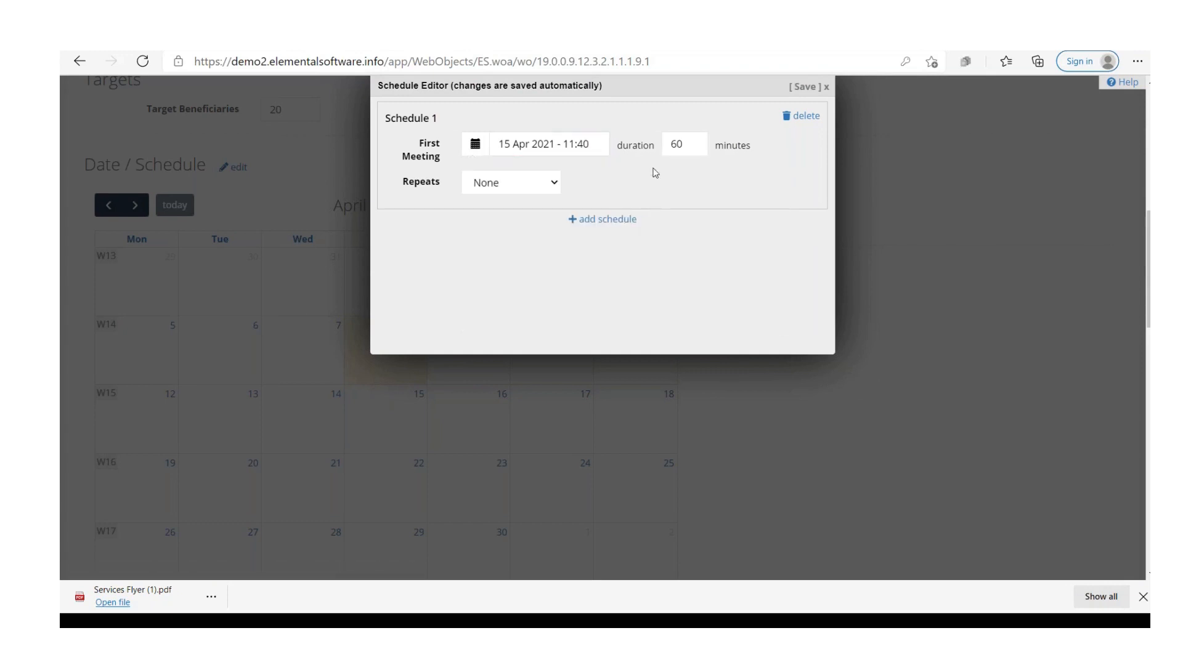
Step: Set the first schedule's meeting duration to 40 minutes and make it repeat weekly
{"action": "left_click", "coordinate": [690, 144]}
{"action": "key", "text": "BackSpace"}
{"action": "key", "text": "BackSpace"}
{"action": "type", "text": "40"}
{"action": "left_click", "coordinate": [555, 185]}
{"action": "left_click", "coordinate": [555, 185]}
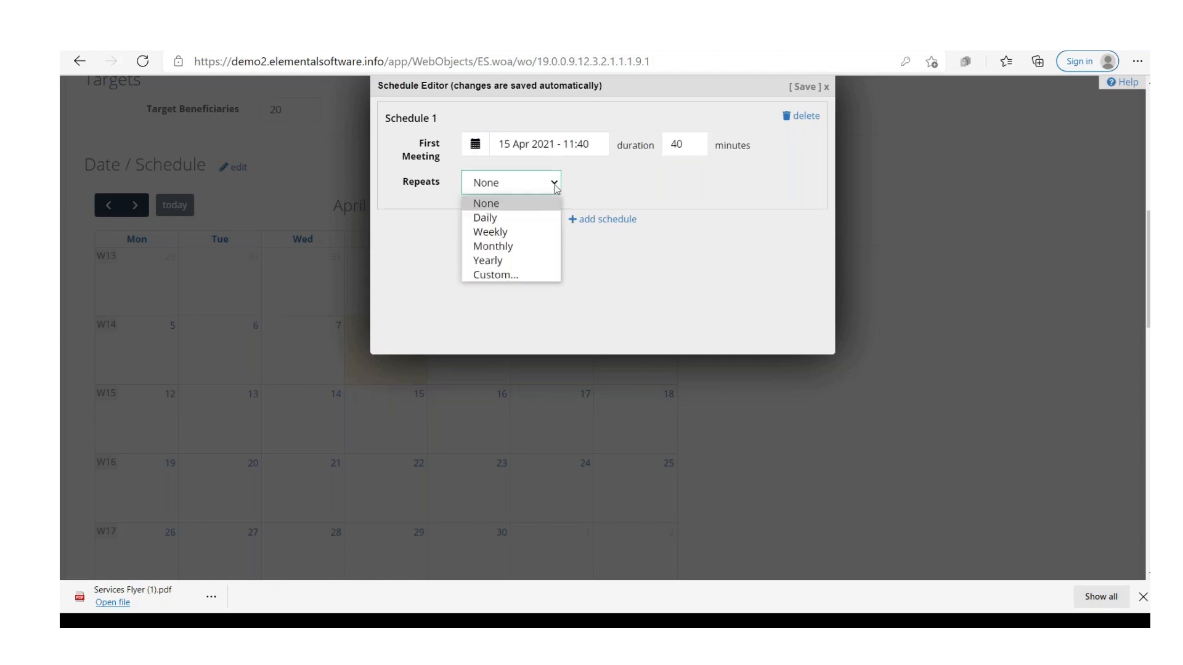
{"action": "left_click", "coordinate": [524, 232]}
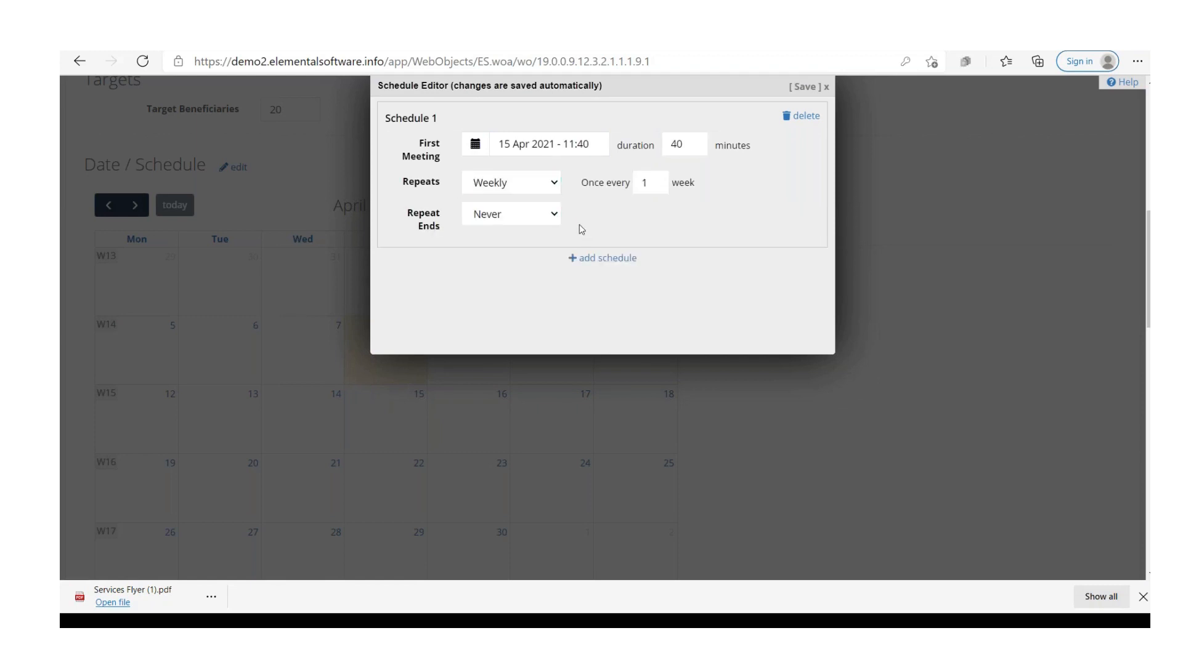
Step: Make the weekly repeat end on a date and set that end date to 07/05/2021
{"action": "left_click", "coordinate": [551, 217]}
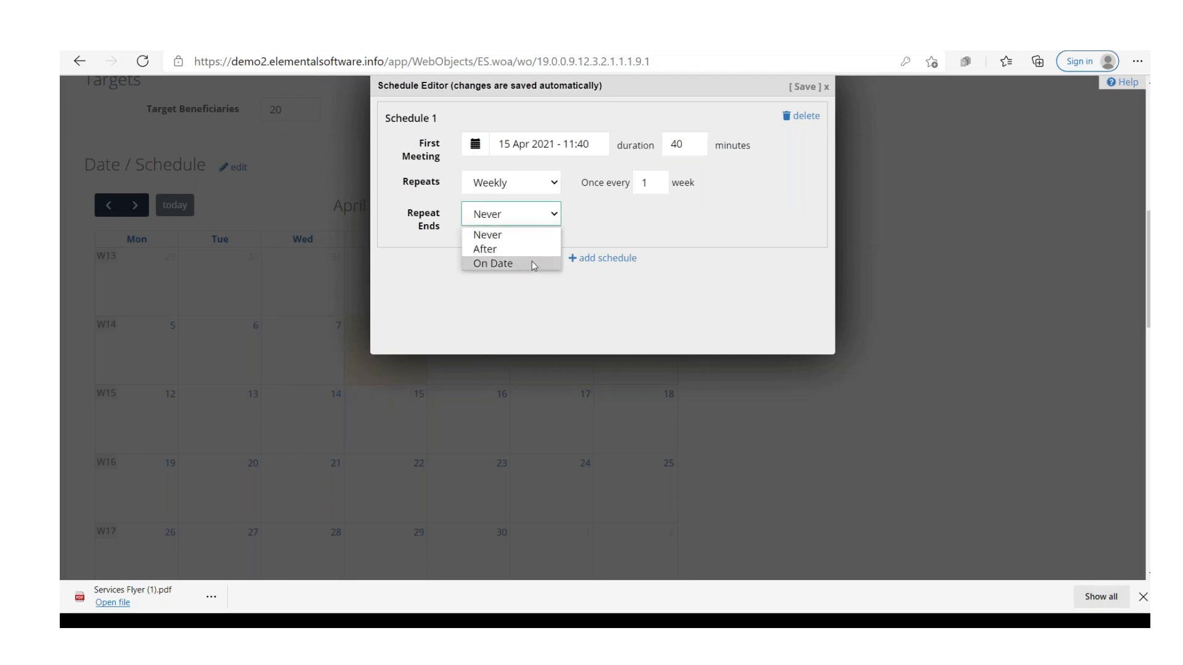
{"action": "left_click", "coordinate": [530, 264]}
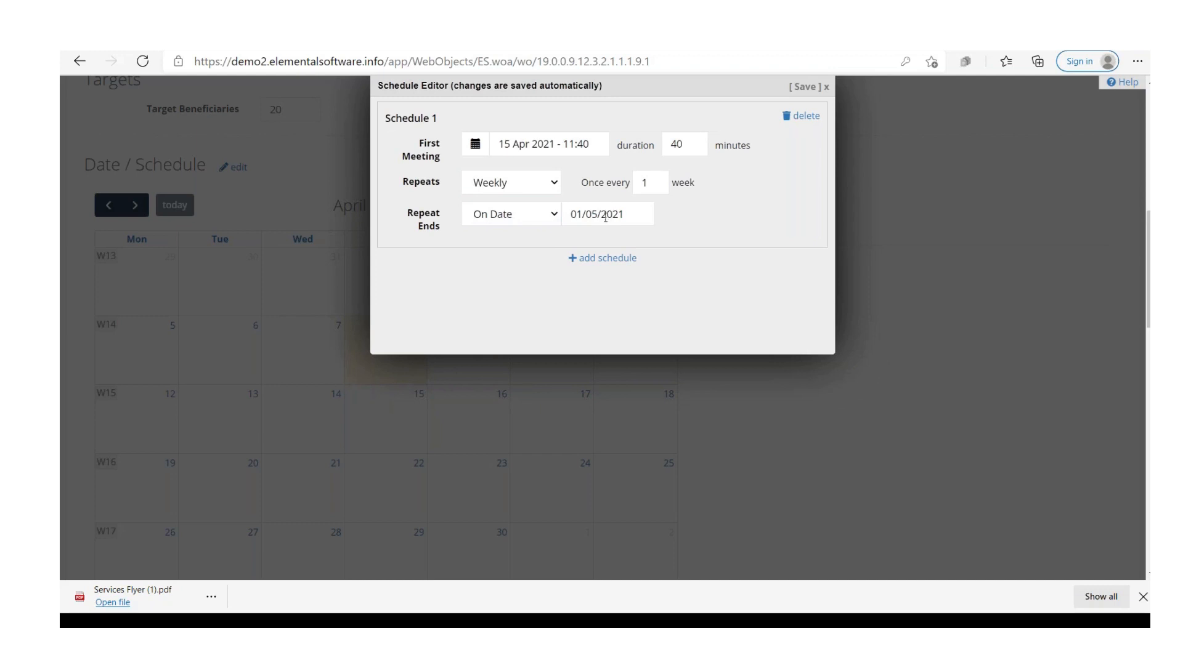
{"action": "left_click", "coordinate": [595, 214]}
{"action": "left_click", "coordinate": [533, 145]}
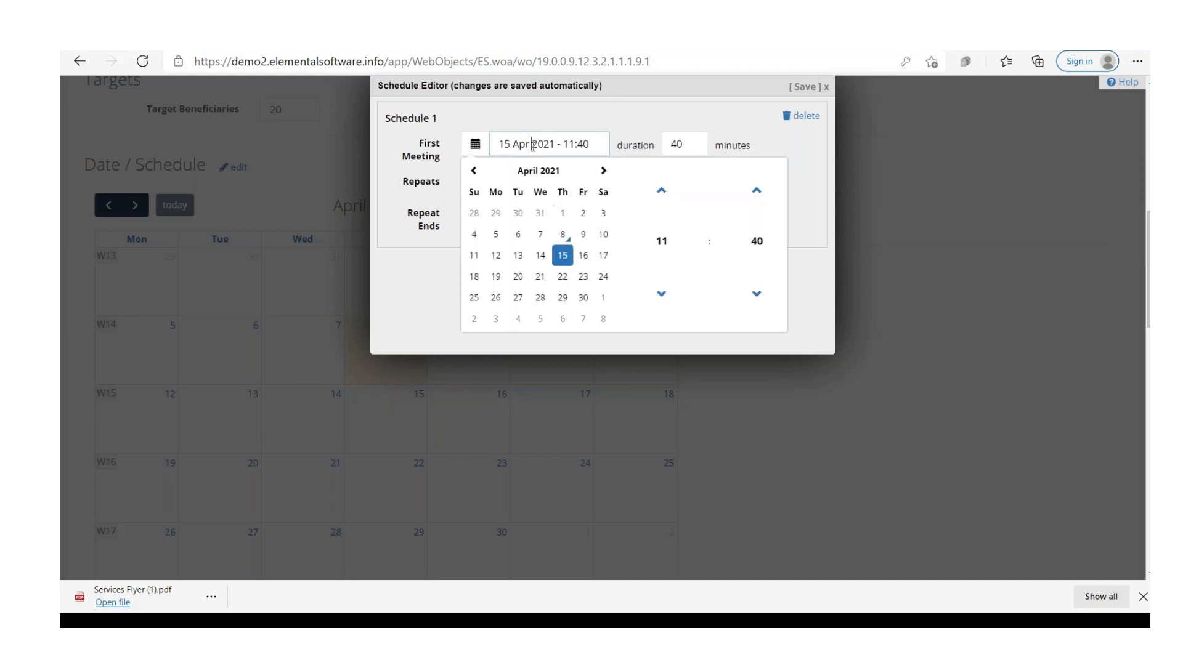
{"action": "left_click", "coordinate": [604, 171]}
{"action": "left_click", "coordinate": [630, 123]}
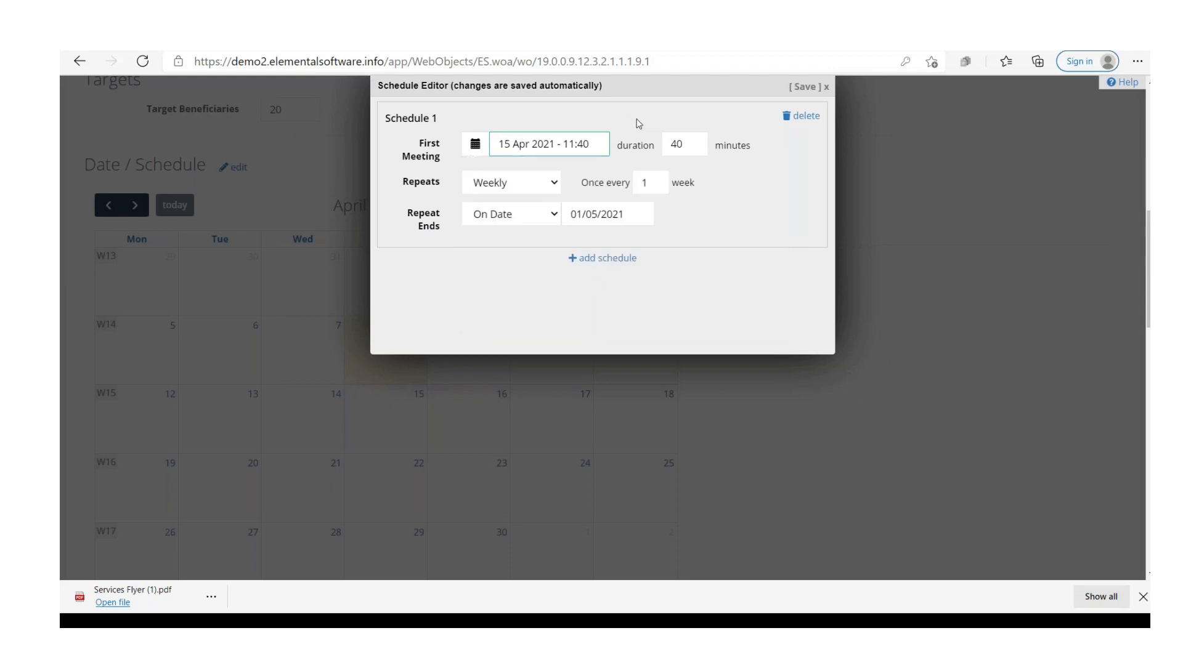
{"action": "left_click", "coordinate": [584, 215]}
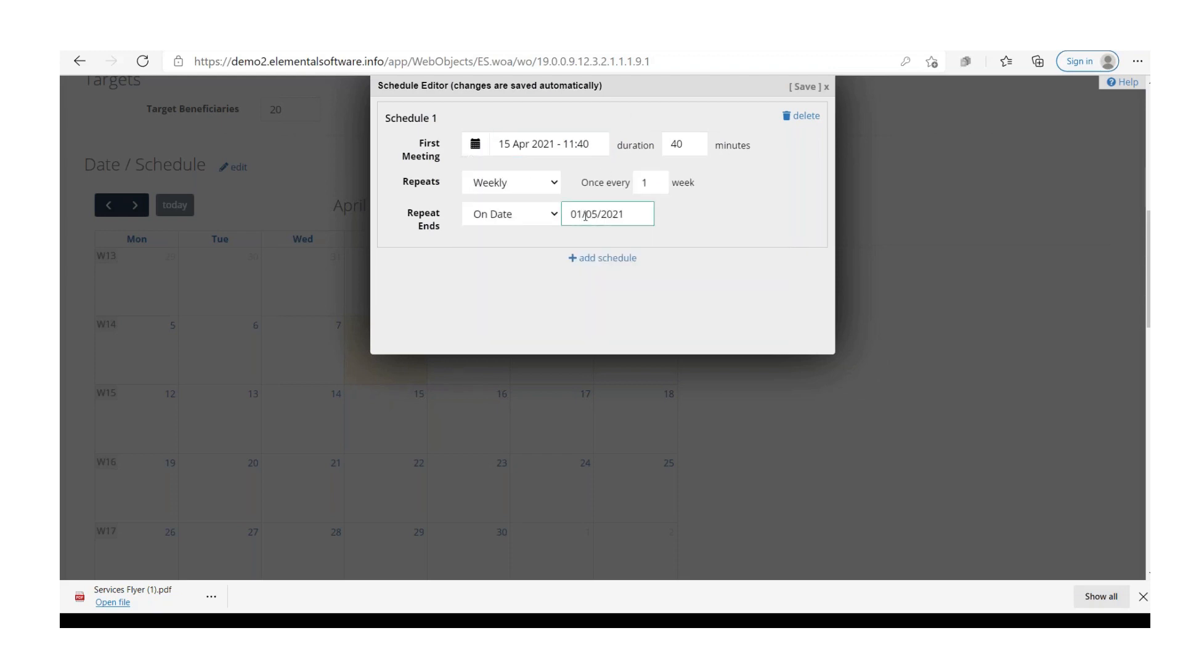
{"action": "key", "text": "BackSpace"}
{"action": "type", "text": "7"}
{"action": "left_click", "coordinate": [690, 223]}
Step: Add a second schedule with its default settings and save the schedules to the intervention
{"action": "left_click", "coordinate": [601, 259]}
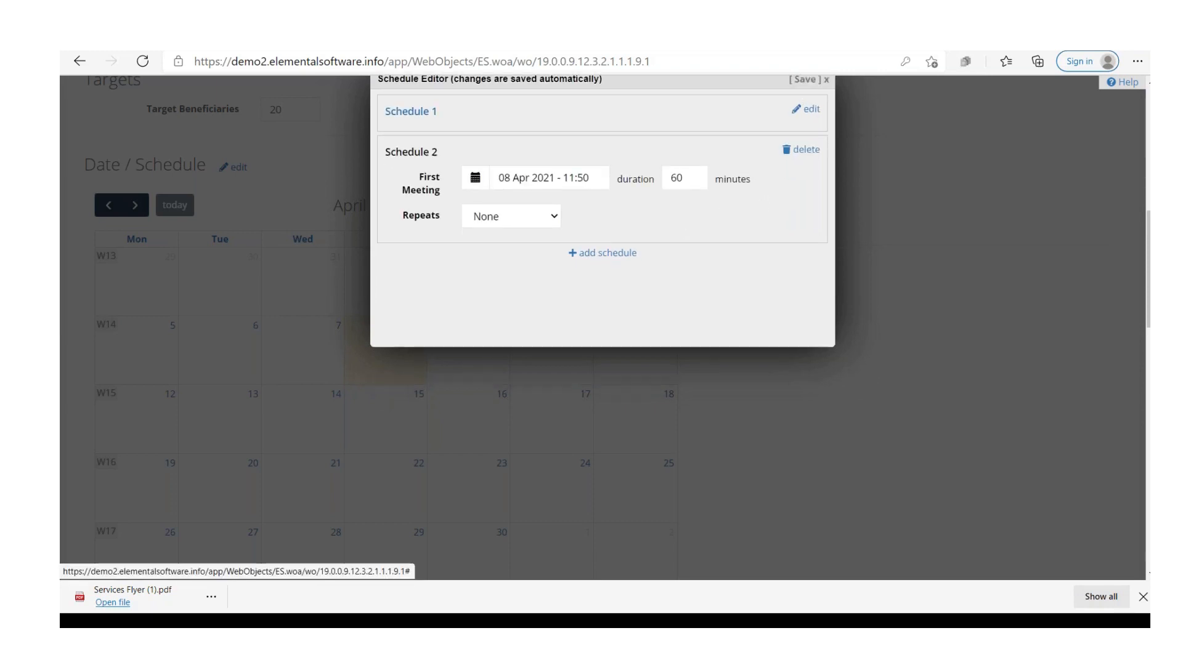
{"action": "left_click", "coordinate": [804, 89]}
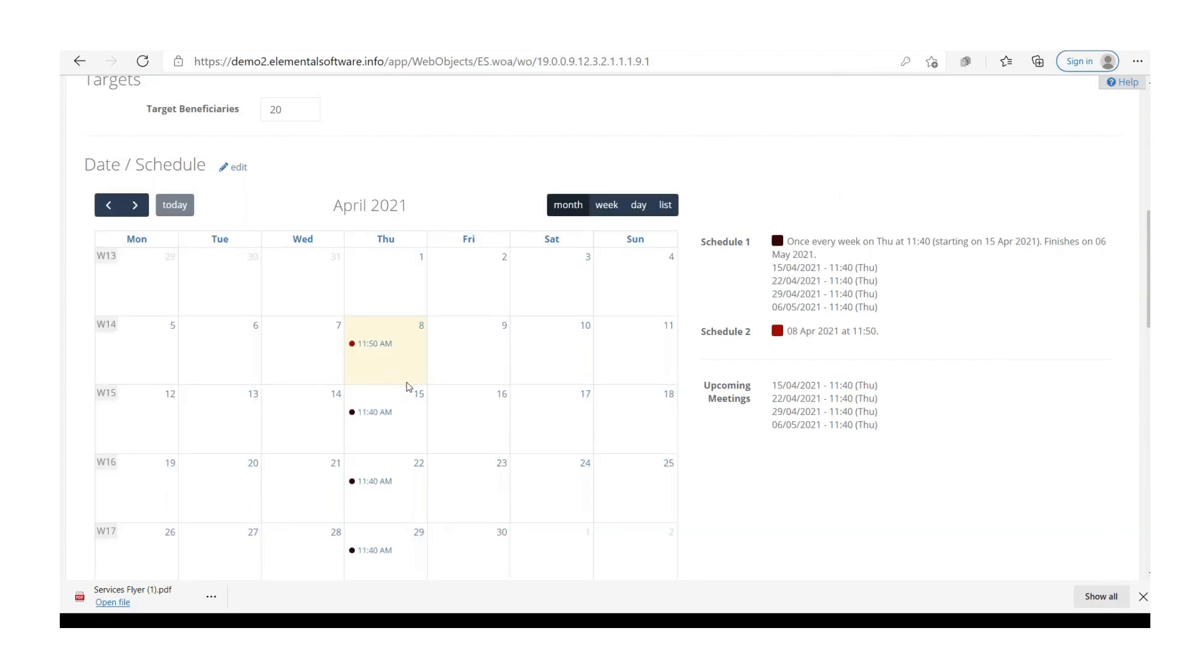
{"action": "scroll", "coordinate": [407, 393], "scroll_direction": "down", "scroll_amount": 4}
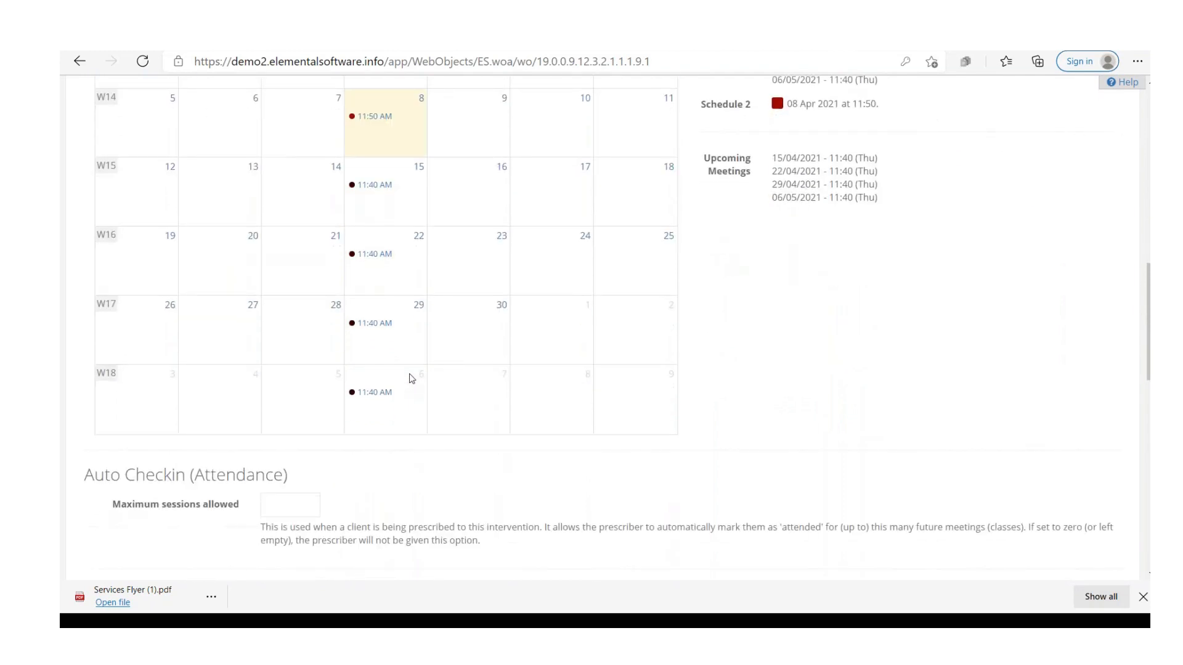
{"action": "scroll", "coordinate": [412, 378], "scroll_direction": "down", "scroll_amount": 3}
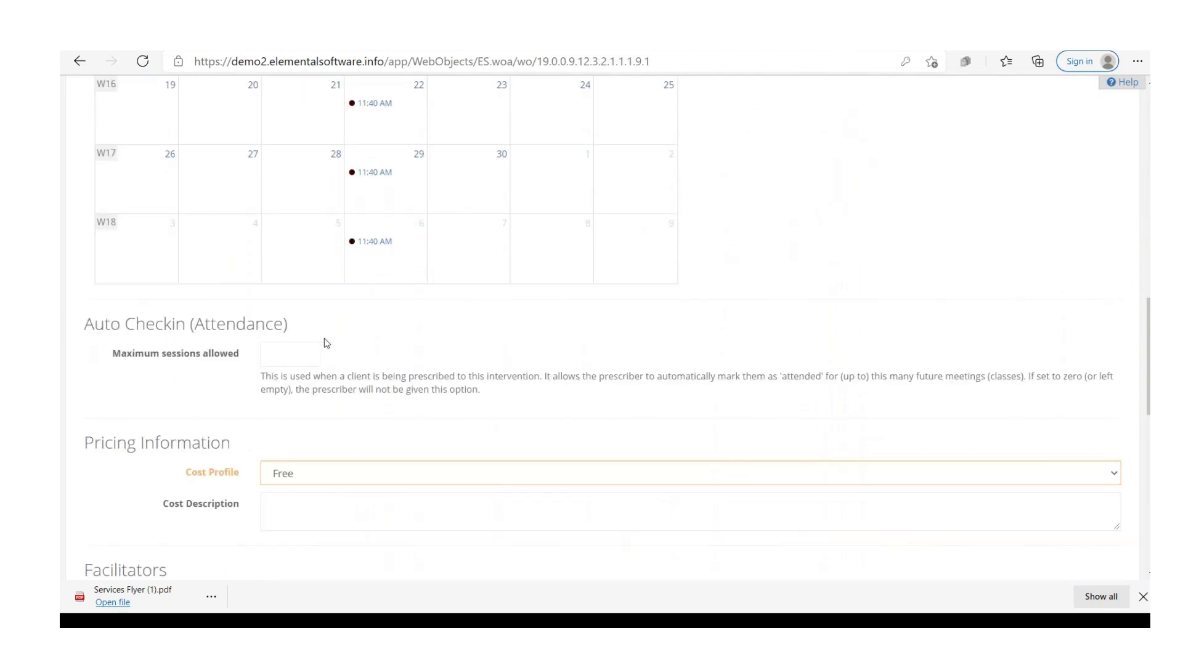
Step: Set the Cost Profile to Free, leaving the maximum sessions allowed and the cost description empty
{"action": "left_click", "coordinate": [308, 354]}
{"action": "scroll", "coordinate": [217, 336], "scroll_direction": "down", "scroll_amount": 4}
{"action": "left_click", "coordinate": [292, 286]}
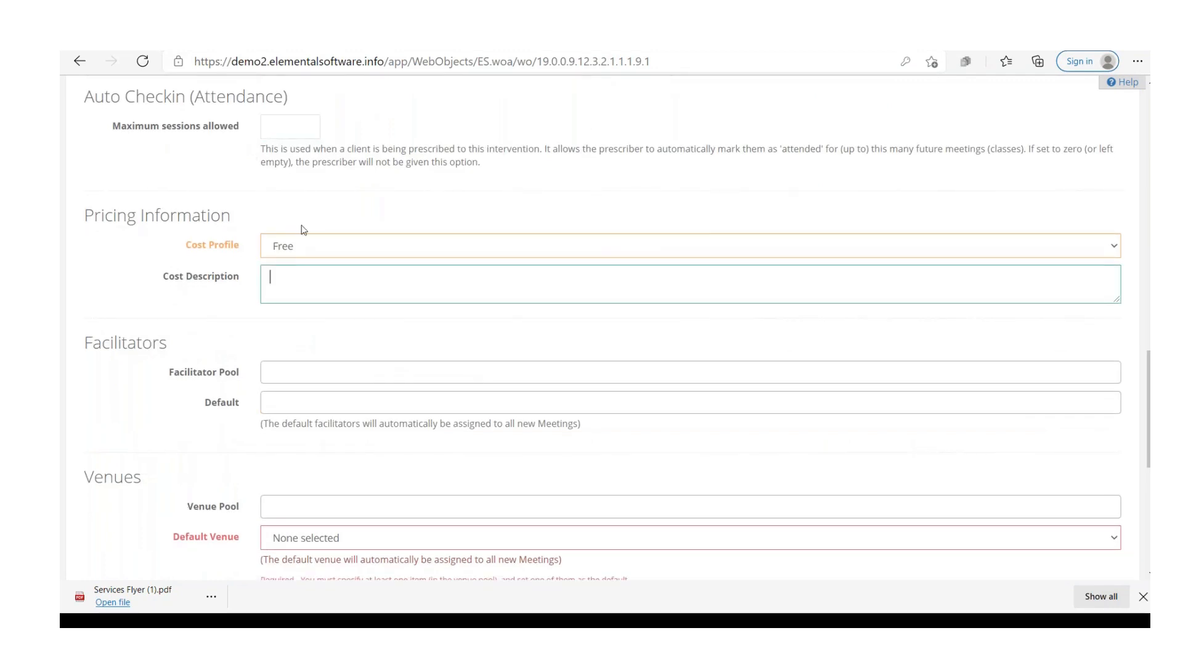
{"action": "left_click", "coordinate": [308, 251]}
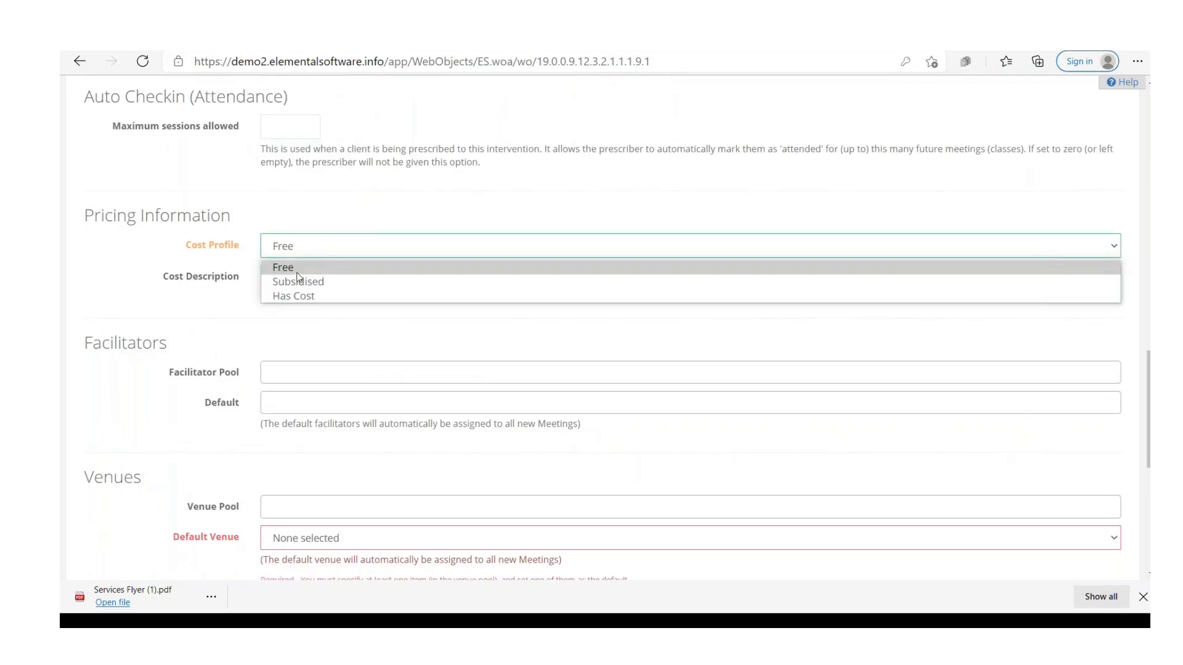
{"action": "left_click", "coordinate": [298, 270]}
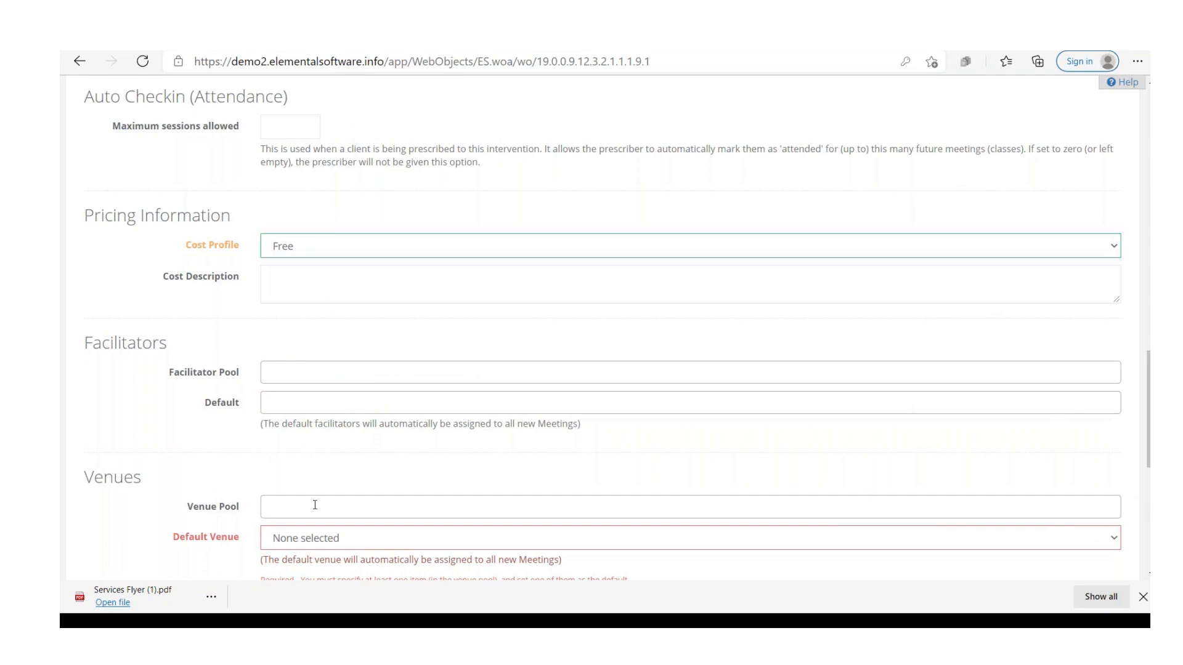
Step: Add the provider to the facilitator pool and assign the same person as the default facilitator
{"action": "left_click", "coordinate": [362, 372]}
{"action": "left_click", "coordinate": [298, 390]}
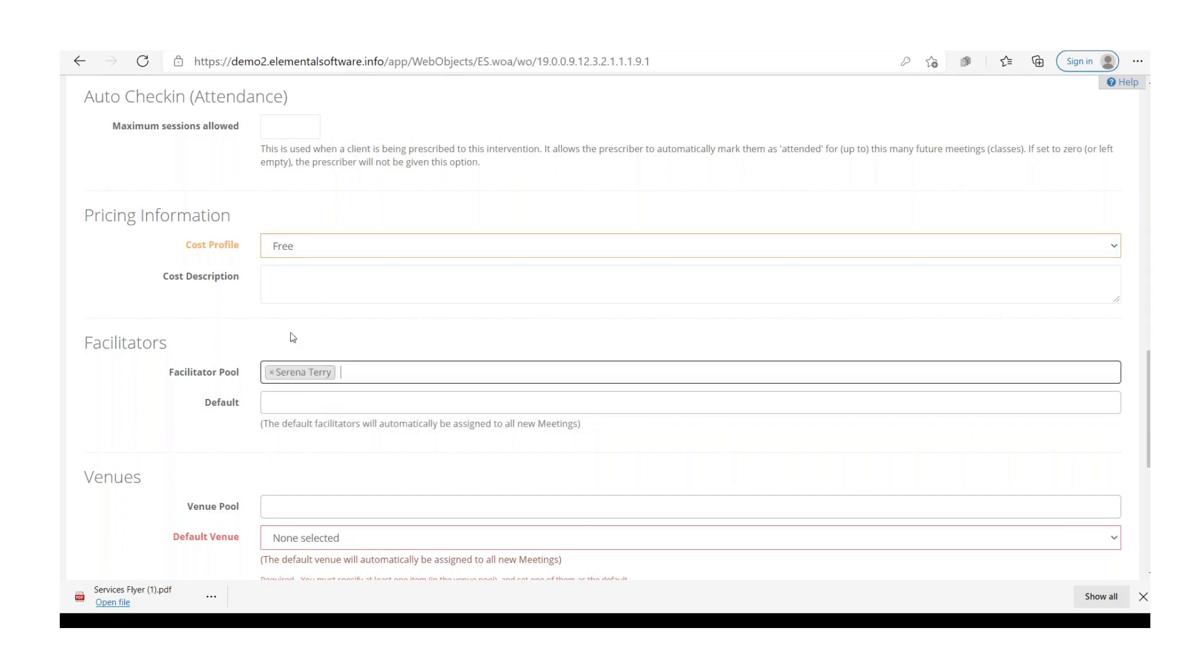
{"action": "left_click", "coordinate": [286, 406]}
{"action": "left_click", "coordinate": [309, 426]}
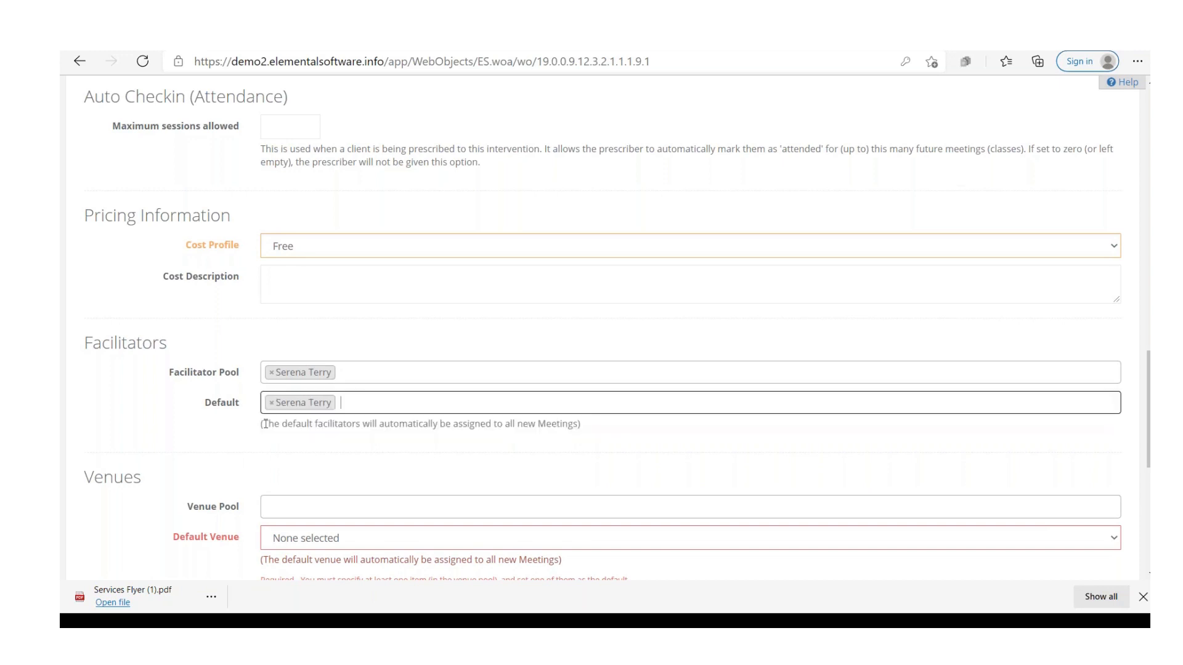
Step: Add Old Library Trust to the venue pool of the intervention
{"action": "scroll", "coordinate": [194, 345], "scroll_direction": "down", "scroll_amount": 5}
{"action": "left_click", "coordinate": [304, 205]}
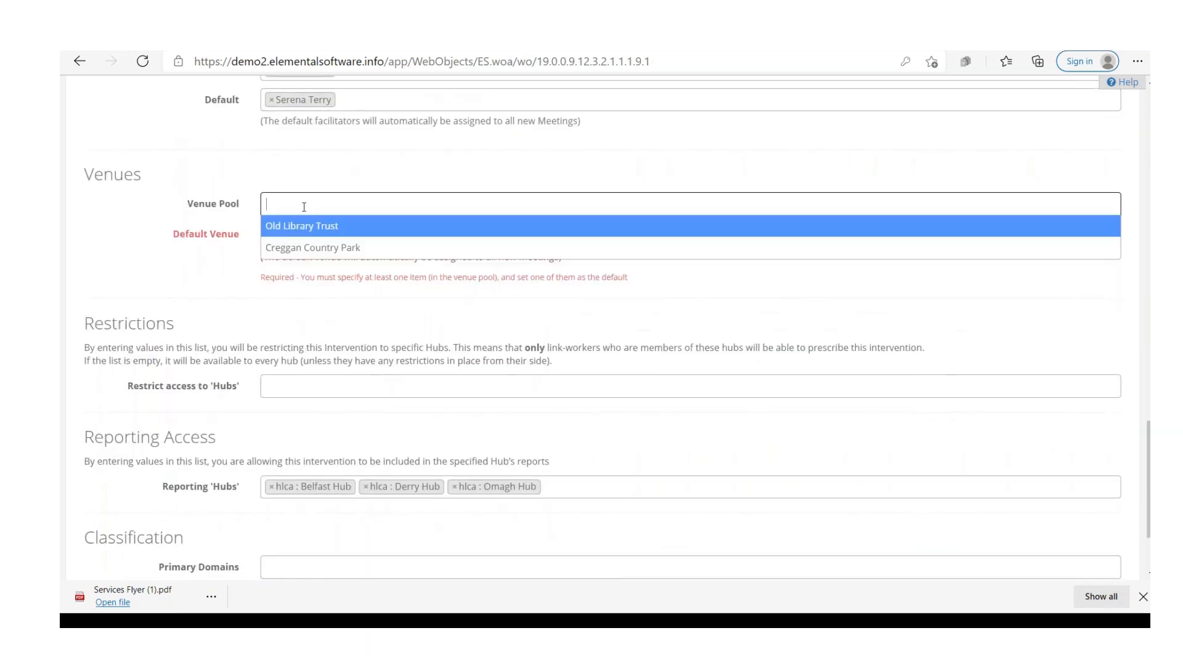
{"action": "left_click", "coordinate": [324, 231]}
{"action": "left_click", "coordinate": [321, 235]}
{"action": "left_click", "coordinate": [240, 277]}
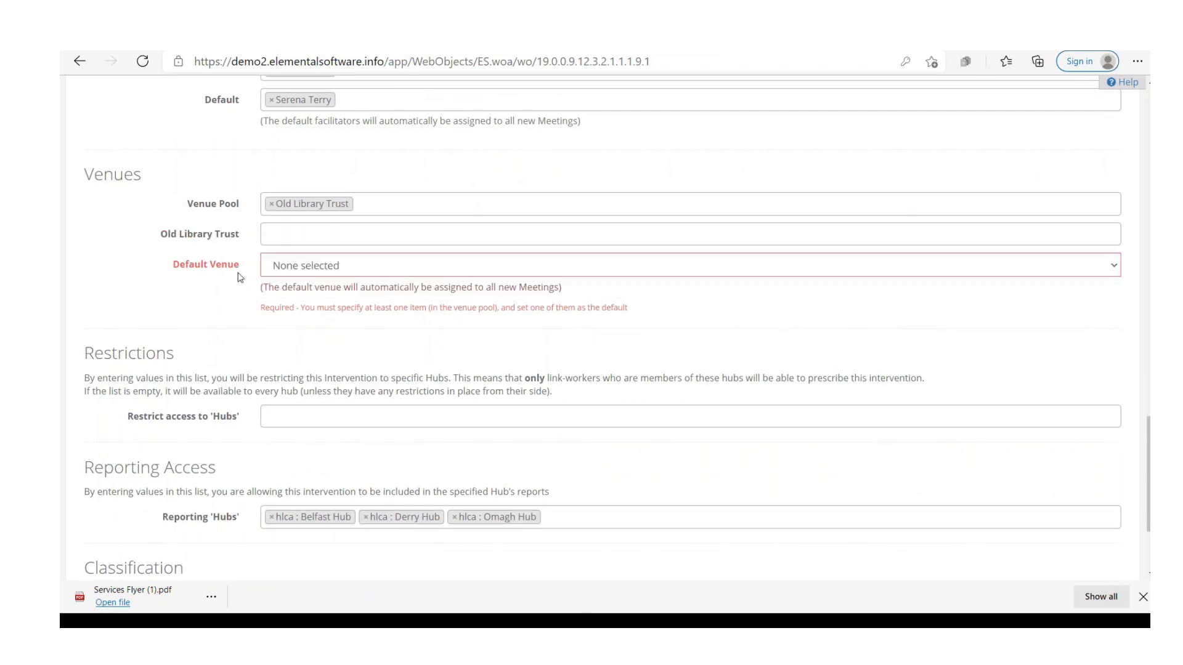
Step: Select main hall as the room for Old Library Trust and set Old Library Trust as the default venue
{"action": "left_click", "coordinate": [311, 233]}
{"action": "left_click", "coordinate": [301, 258]}
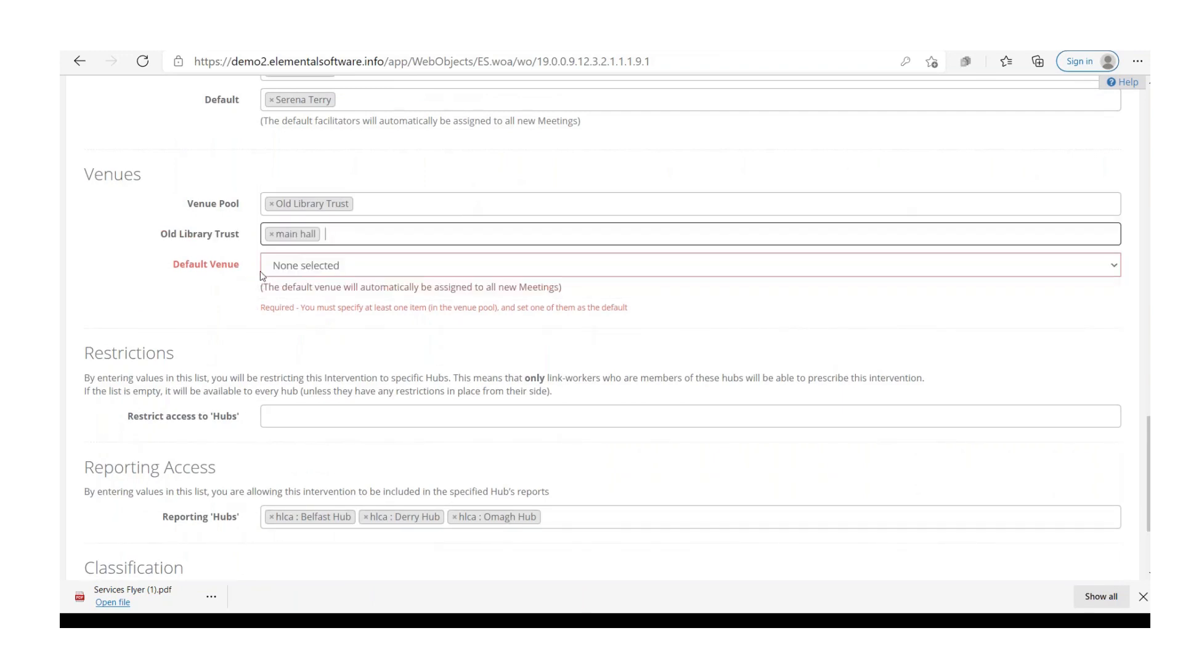
{"action": "left_click", "coordinate": [310, 266]}
{"action": "left_click", "coordinate": [328, 300]}
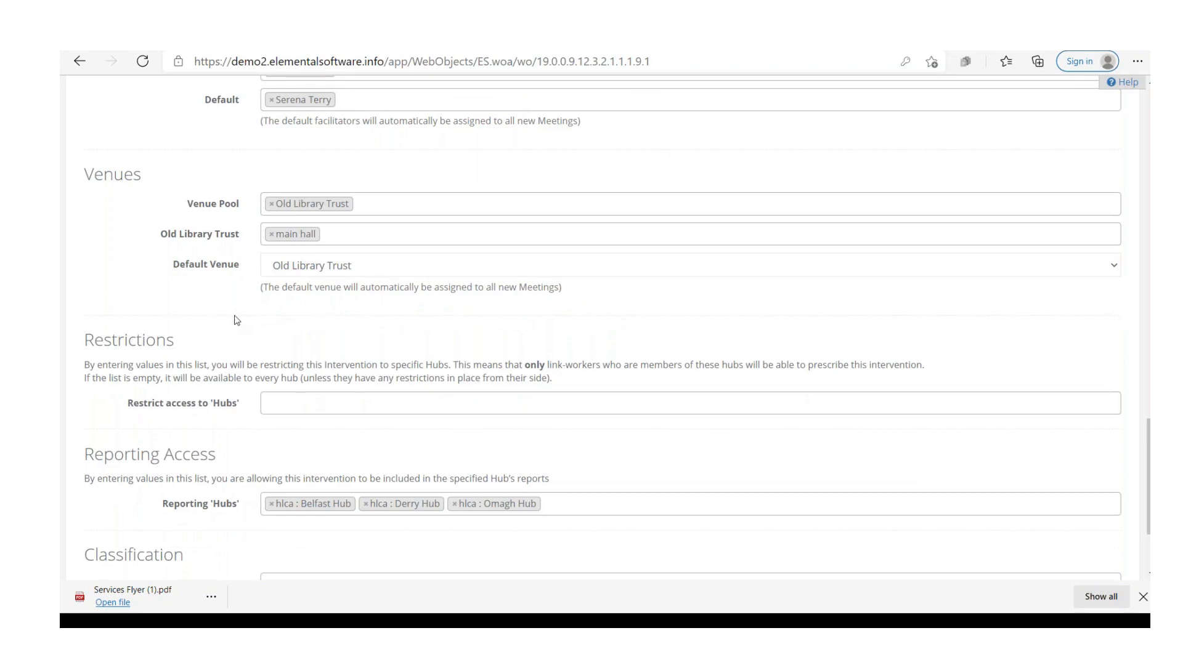
Step: Review the hubs available for restricting access to the intervention without selecting any
{"action": "scroll", "coordinate": [237, 319], "scroll_direction": "down", "scroll_amount": 1}
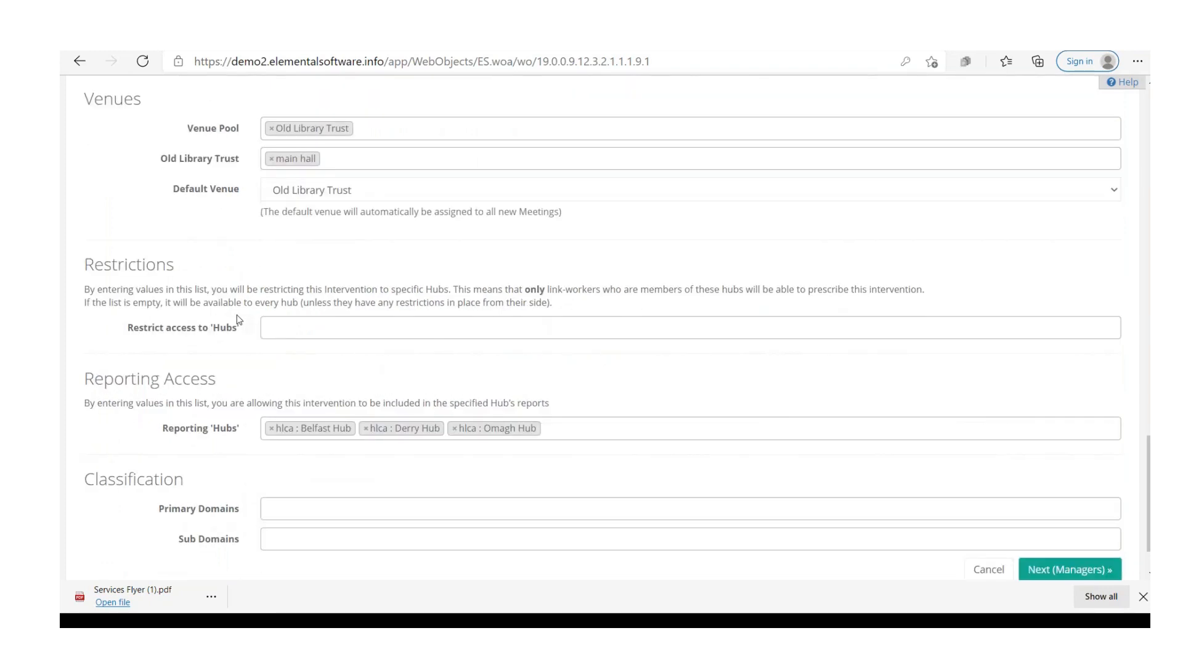
{"action": "left_click", "coordinate": [333, 329]}
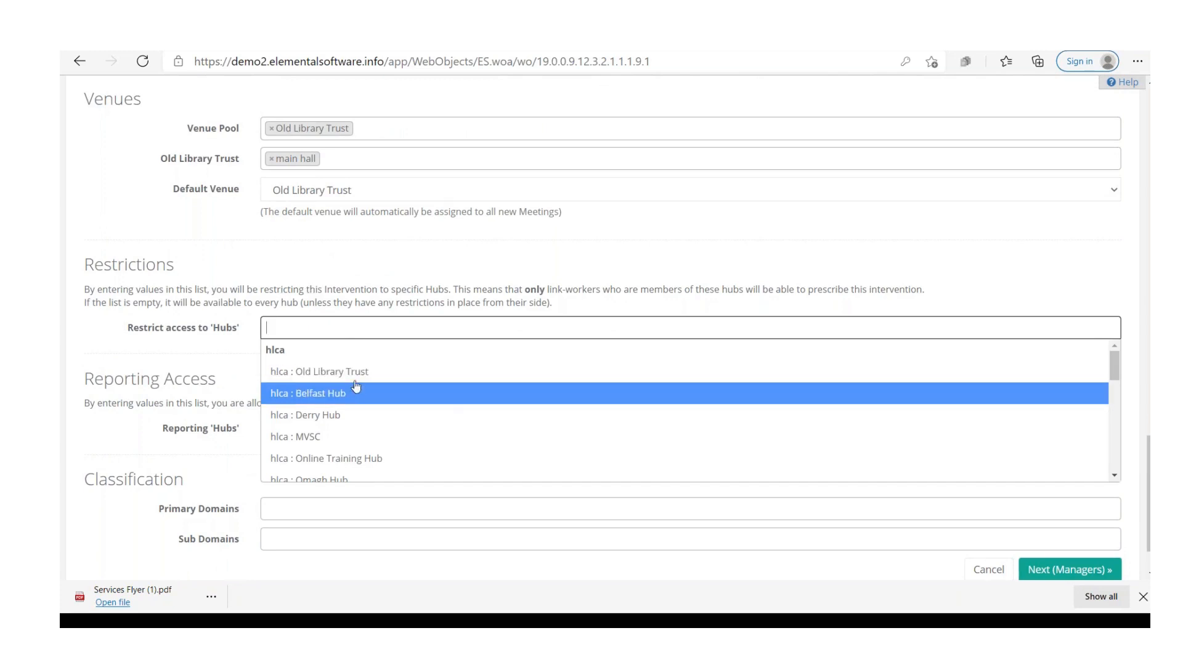
{"action": "left_click", "coordinate": [324, 299]}
{"action": "scroll", "coordinate": [407, 352], "scroll_direction": "down", "scroll_amount": 1}
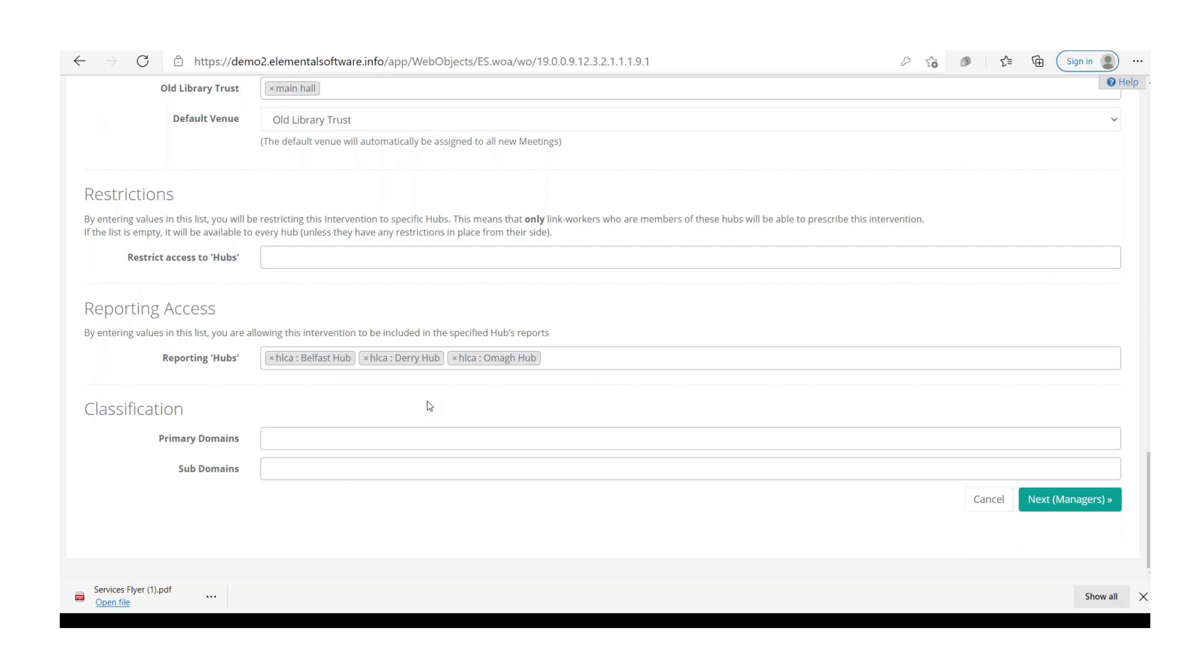
Step: Classify the intervention under the primary domains Clinical Support, COVID19 and health and well being
{"action": "left_click", "coordinate": [317, 438]}
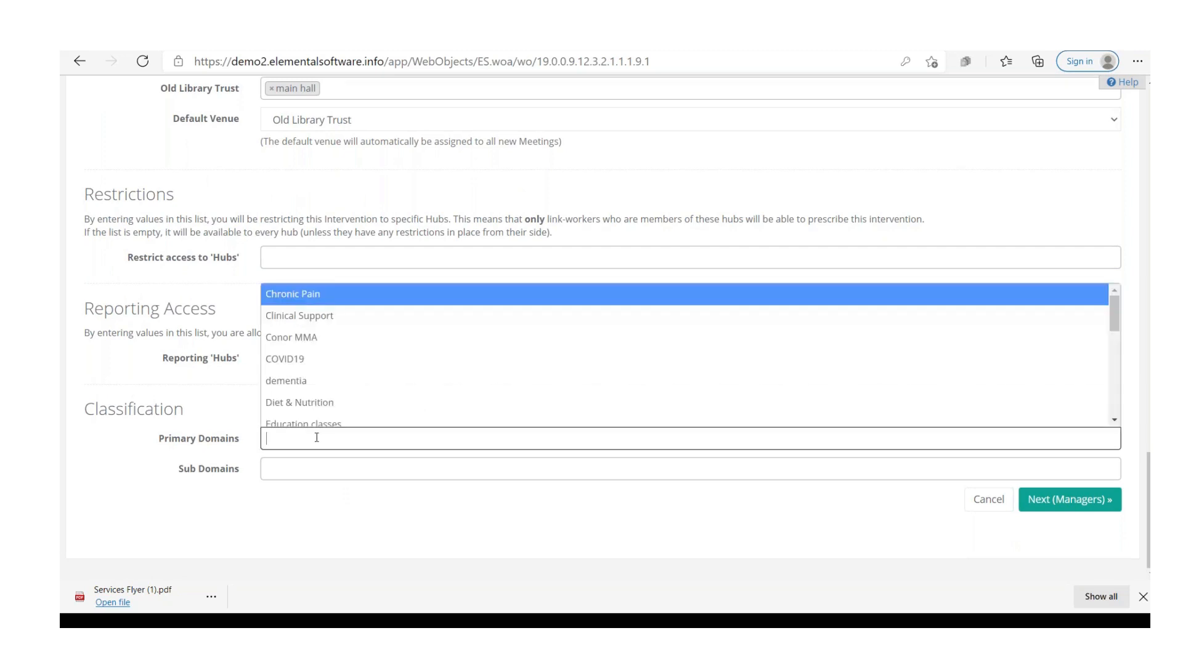
{"action": "left_click", "coordinate": [331, 316]}
{"action": "left_click", "coordinate": [432, 490]}
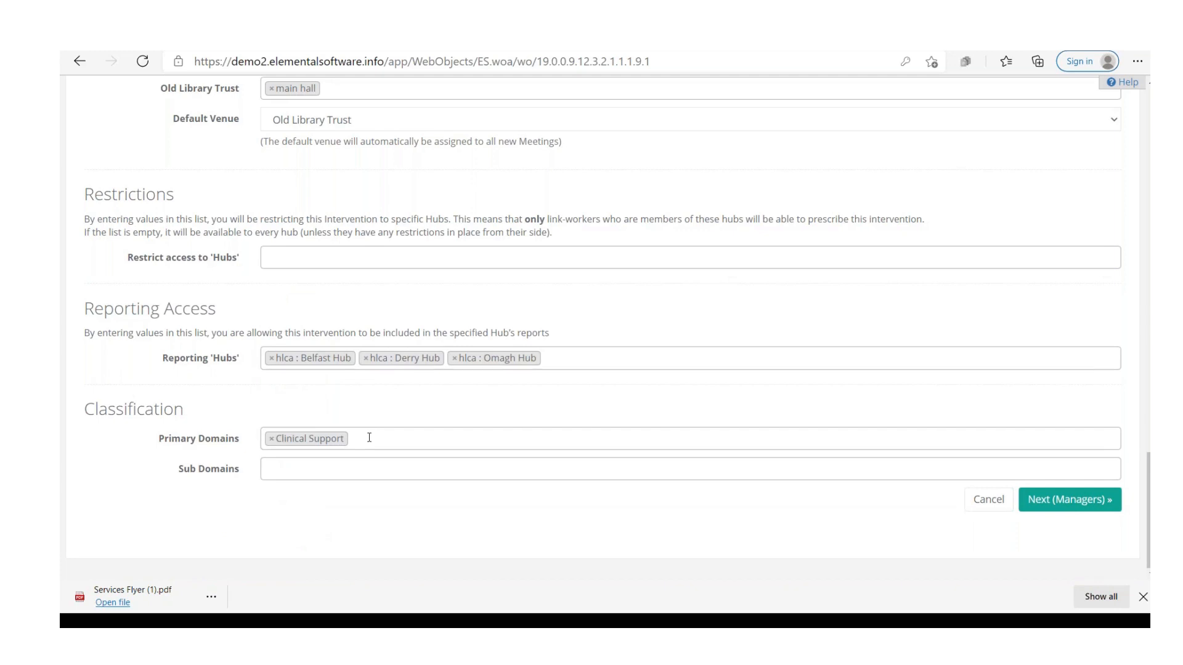
{"action": "left_click", "coordinate": [368, 437]}
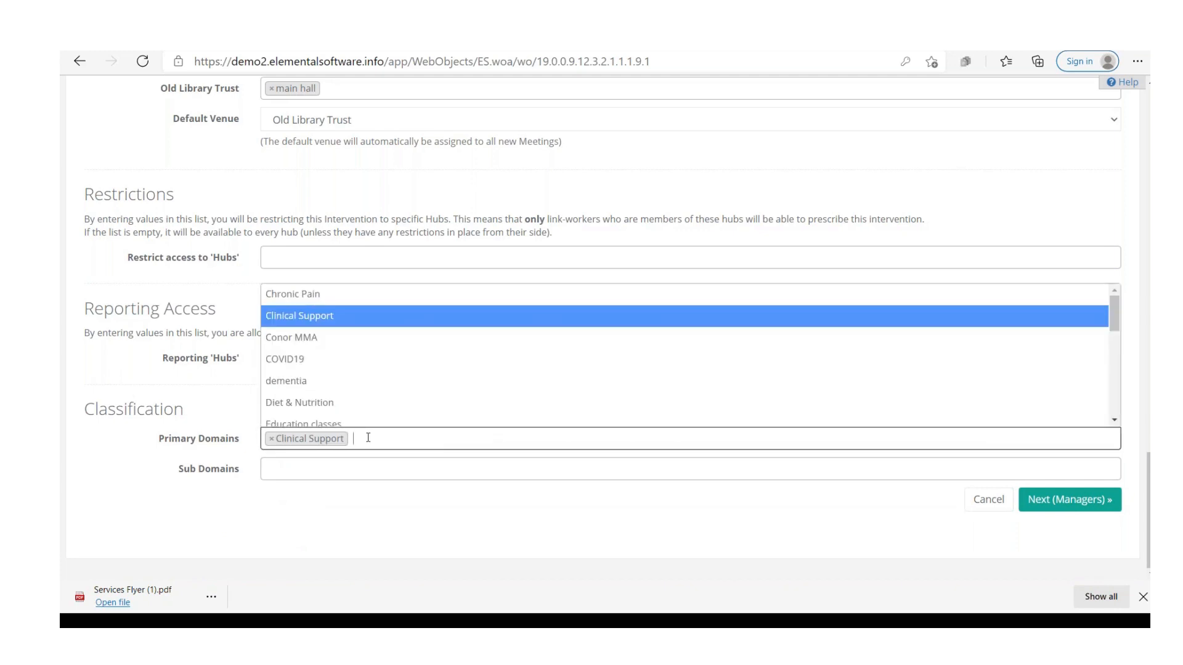
{"action": "left_click", "coordinate": [322, 366]}
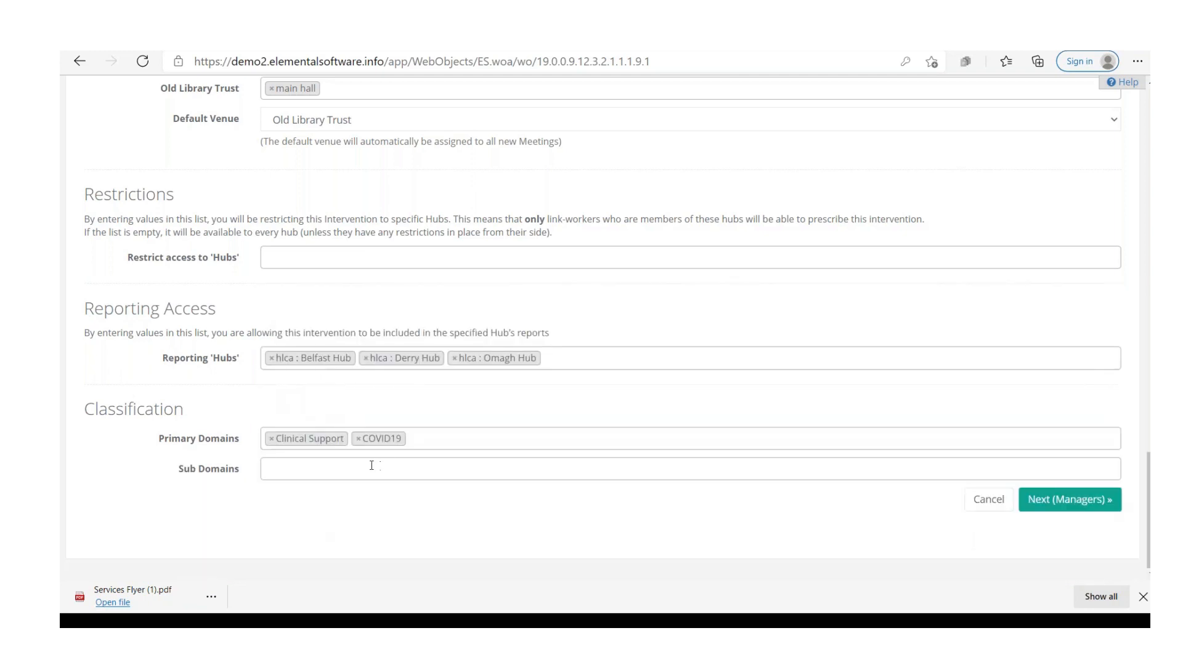
{"action": "left_click", "coordinate": [429, 439]}
{"action": "scroll", "coordinate": [345, 395], "scroll_direction": "down", "scroll_amount": 2}
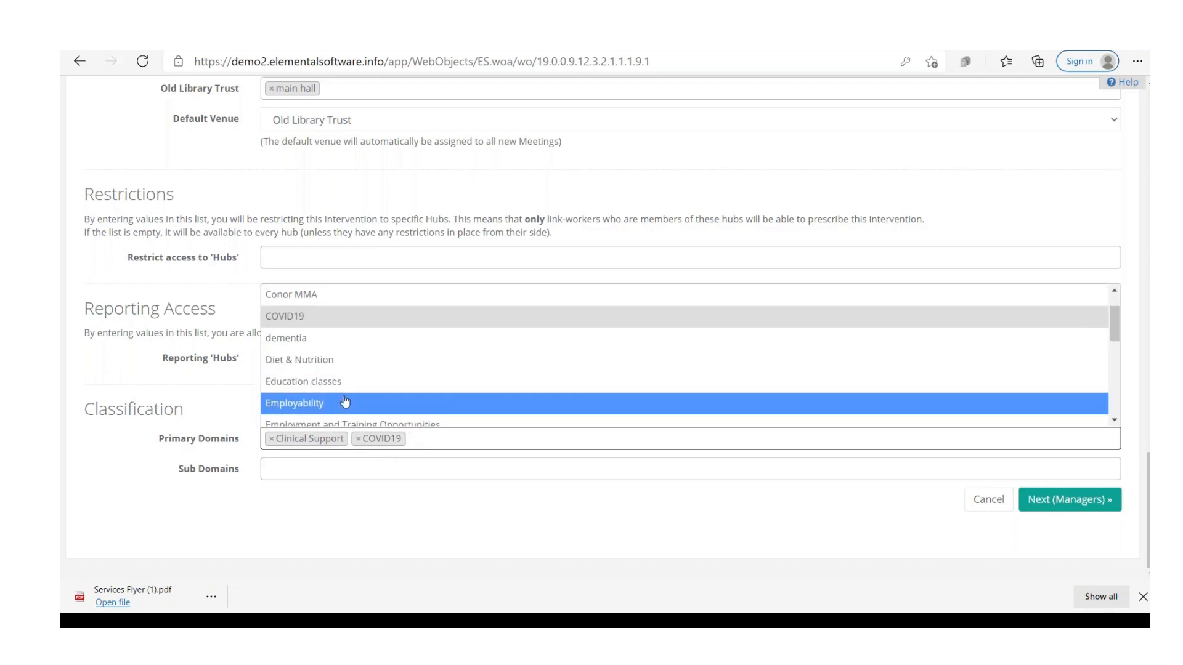
{"action": "scroll", "coordinate": [347, 394], "scroll_direction": "down", "scroll_amount": 3}
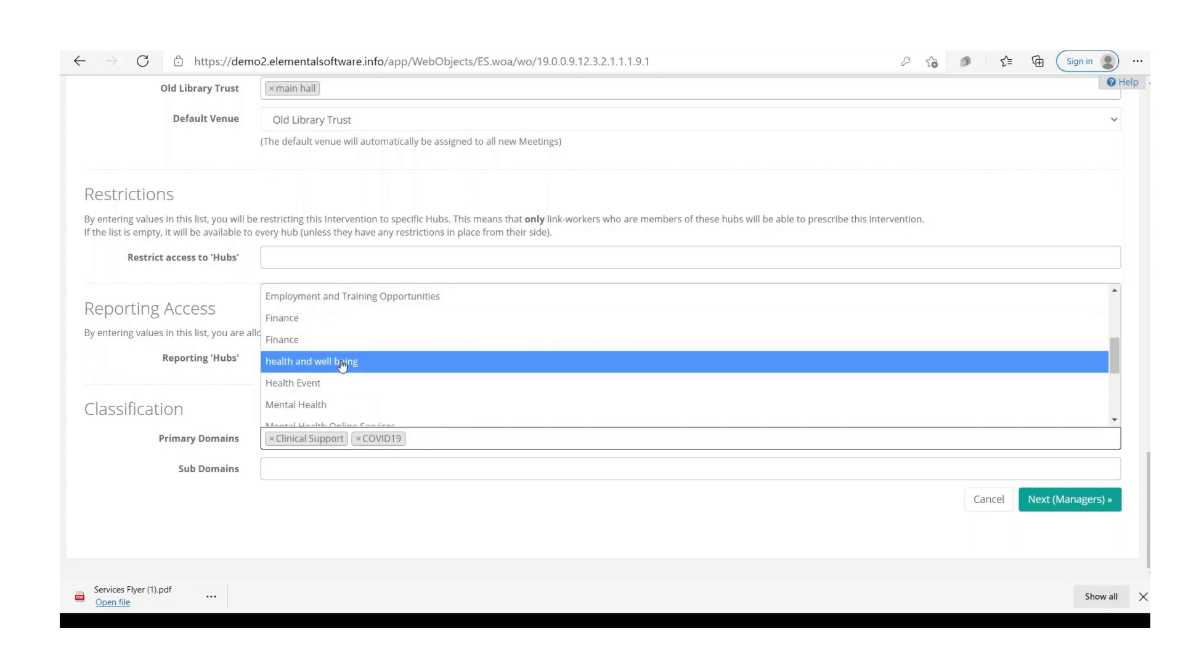
{"action": "left_click", "coordinate": [344, 365]}
Step: Add the sub domains Physio from Clinical Support and the second Care Packages entry from COVID19
{"action": "left_click", "coordinate": [348, 475]}
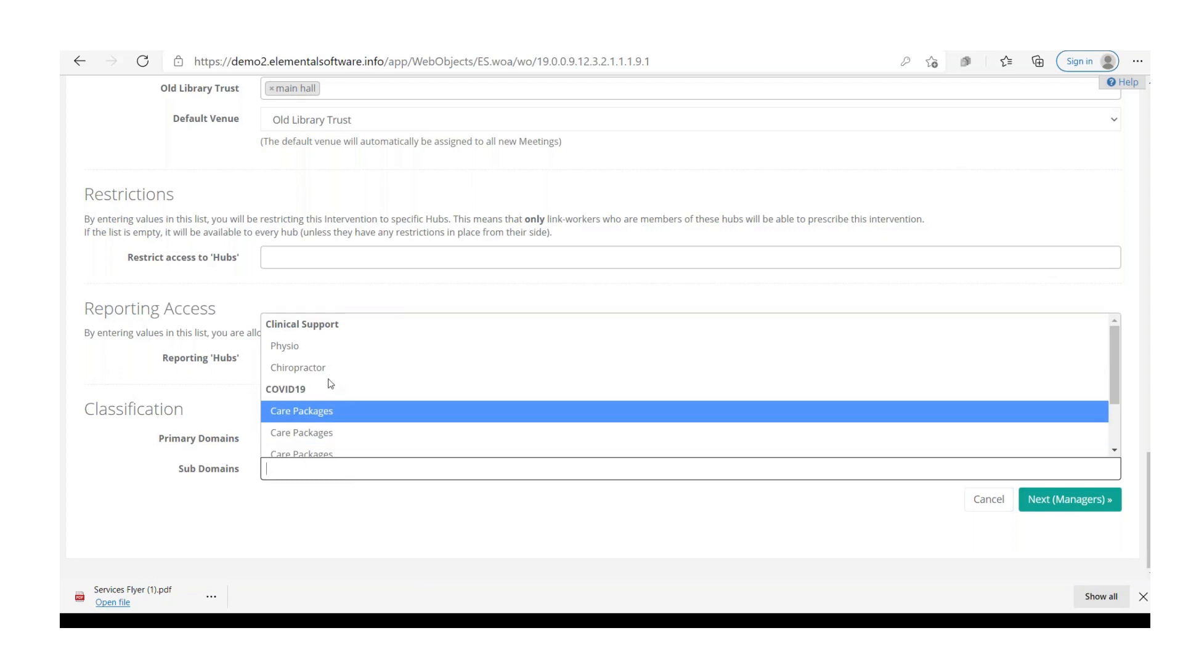
{"action": "left_click", "coordinate": [313, 348]}
{"action": "left_click", "coordinate": [349, 470]}
{"action": "scroll", "coordinate": [356, 392], "scroll_direction": "down", "scroll_amount": 3}
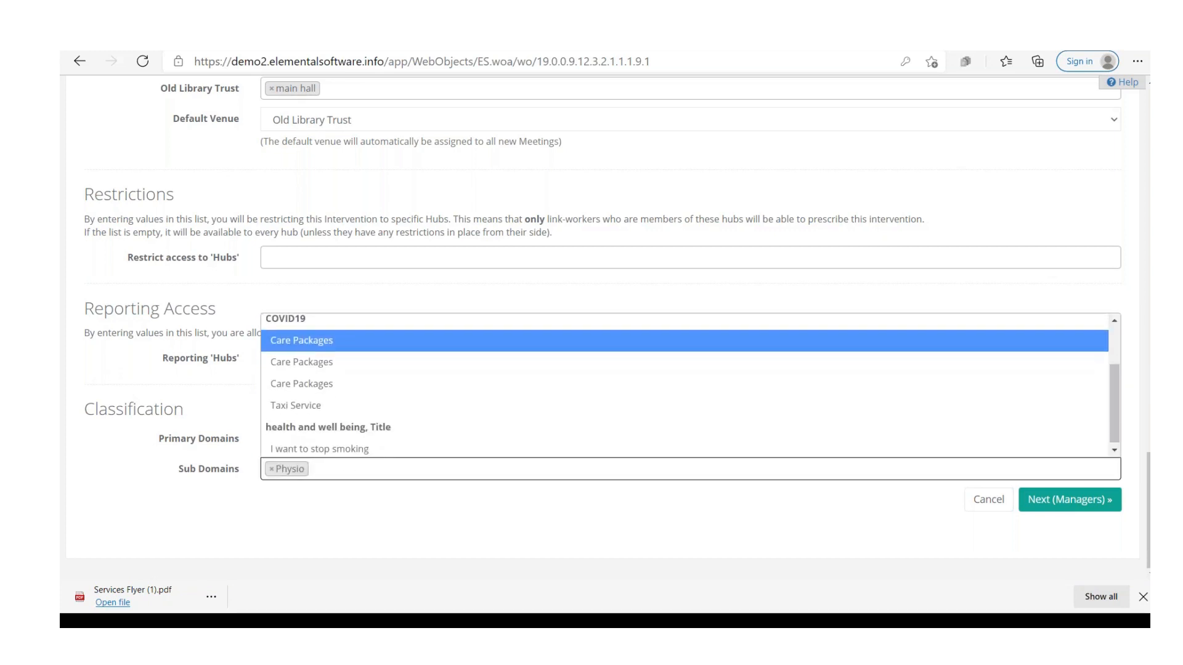
{"action": "left_click", "coordinate": [344, 361]}
{"action": "left_click", "coordinate": [410, 473]}
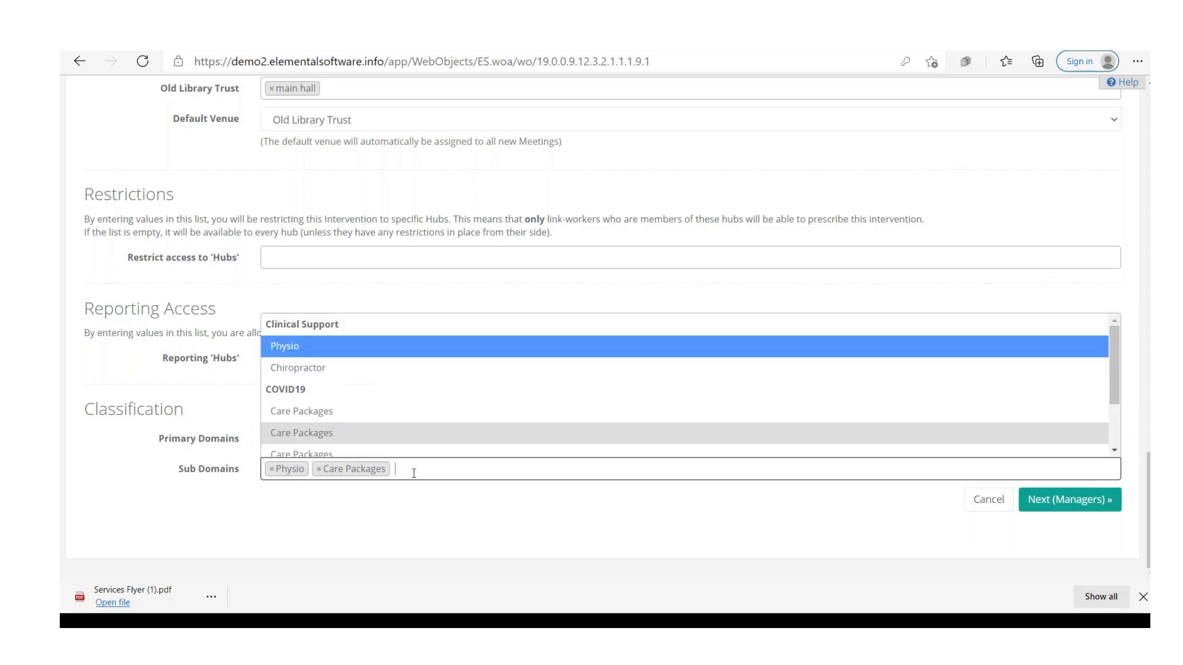
{"action": "scroll", "coordinate": [385, 410], "scroll_direction": "down", "scroll_amount": 2}
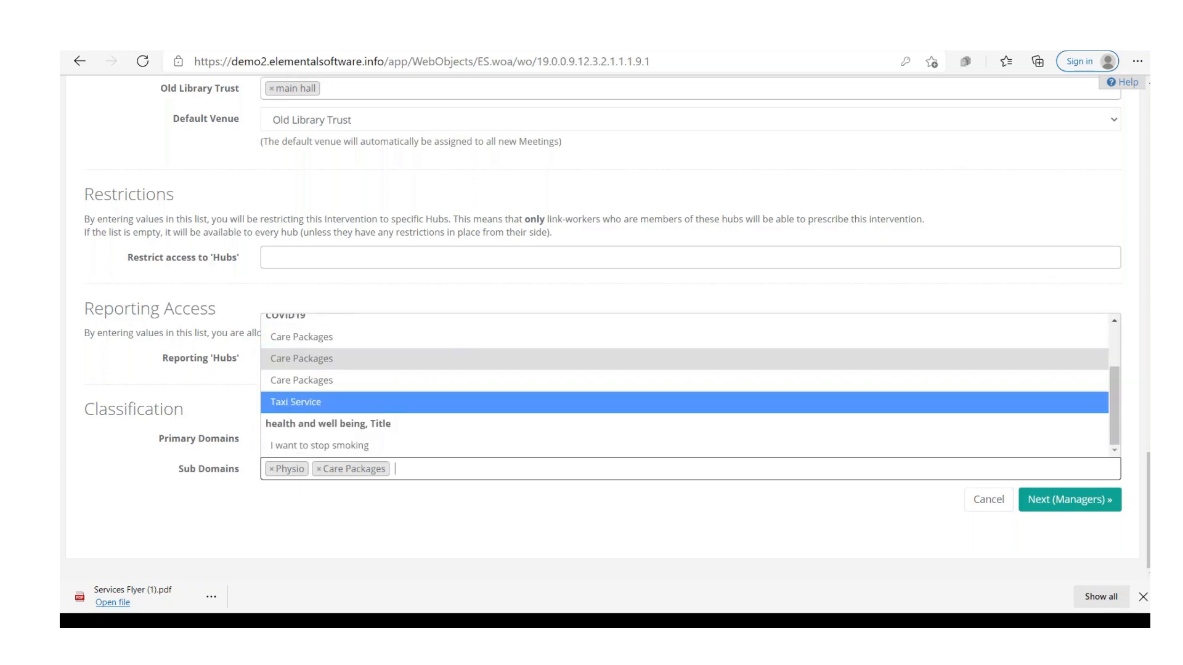
{"action": "left_click", "coordinate": [528, 530]}
Step: Continue past the manager settings and upload the downloaded Services Flyer (1).pdf under Other Pictures or Documents
{"action": "left_click", "coordinate": [1044, 509]}
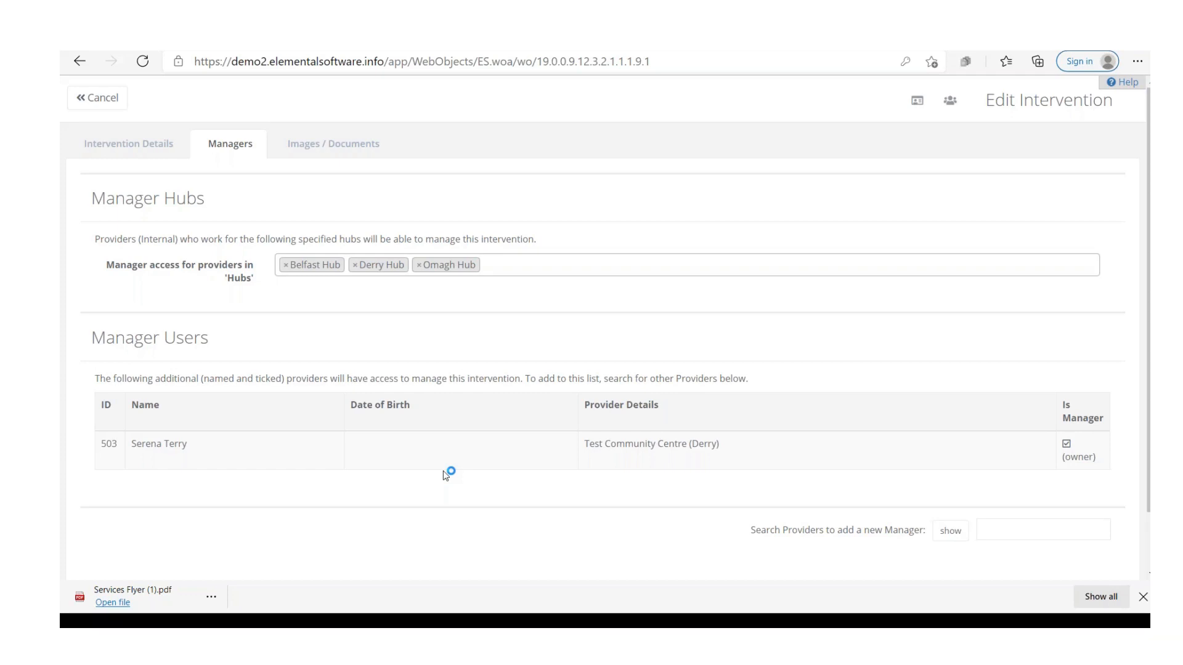
{"action": "left_click", "coordinate": [330, 152]}
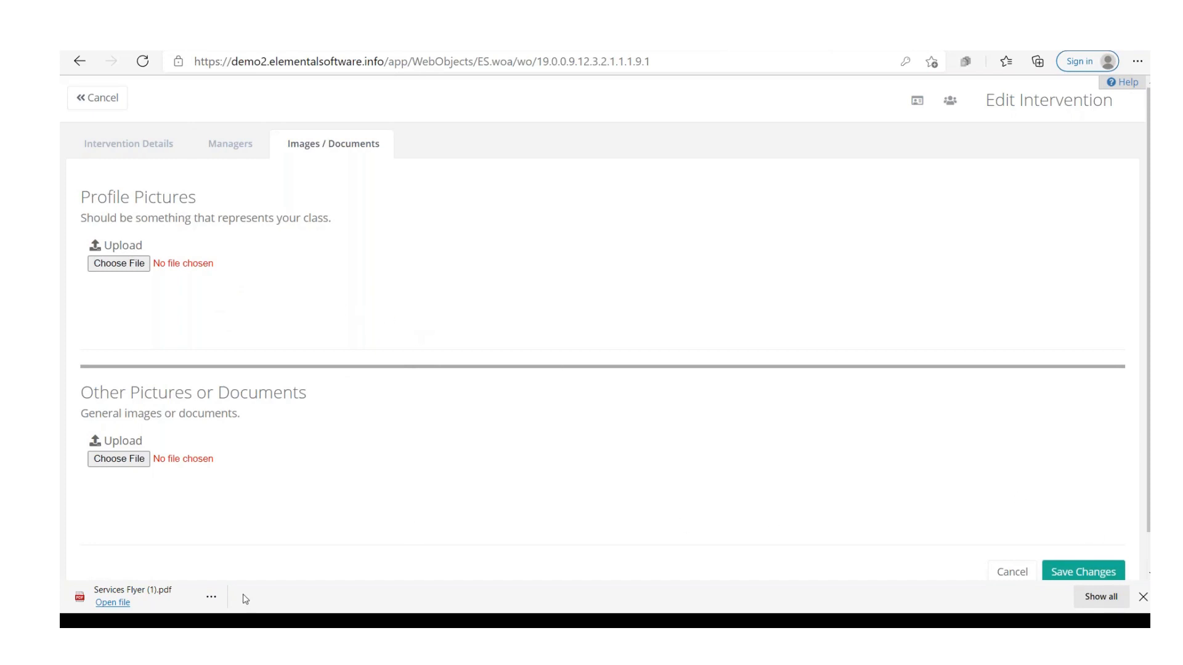
{"action": "left_click_drag", "start_coordinate": [185, 596], "coordinate": [132, 457]}
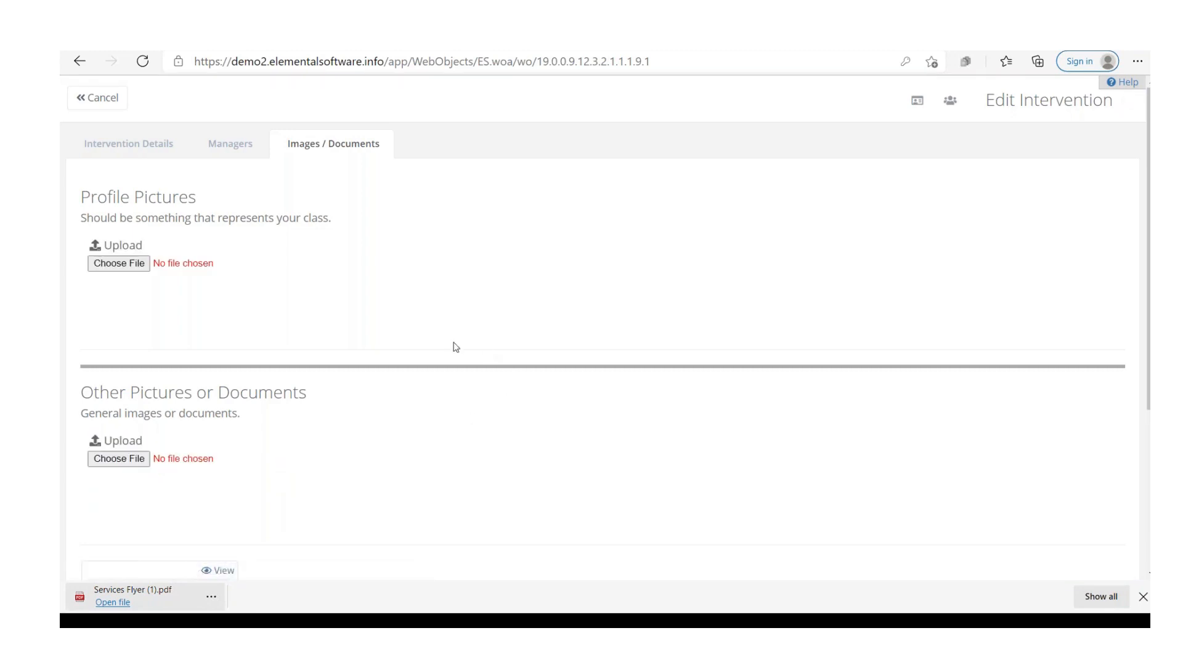
Step: Preview both pages of the uploaded services flyer, close the preview and save the changes to the intervention
{"action": "scroll", "coordinate": [456, 347], "scroll_direction": "down", "scroll_amount": 4}
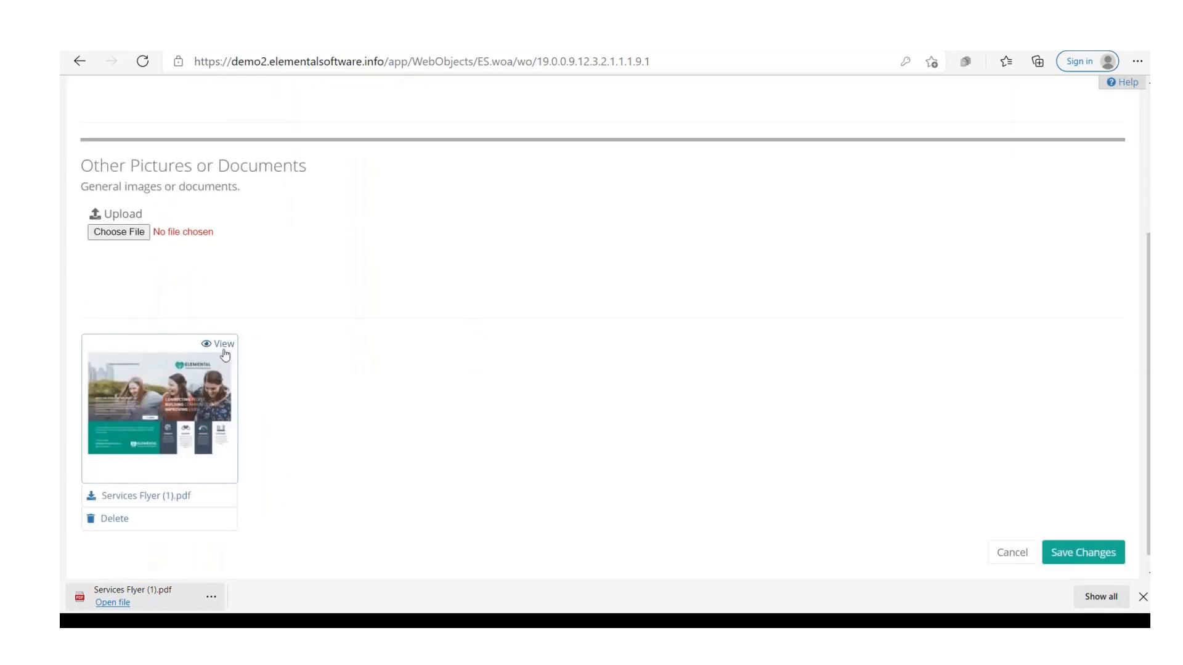
{"action": "left_click", "coordinate": [224, 346]}
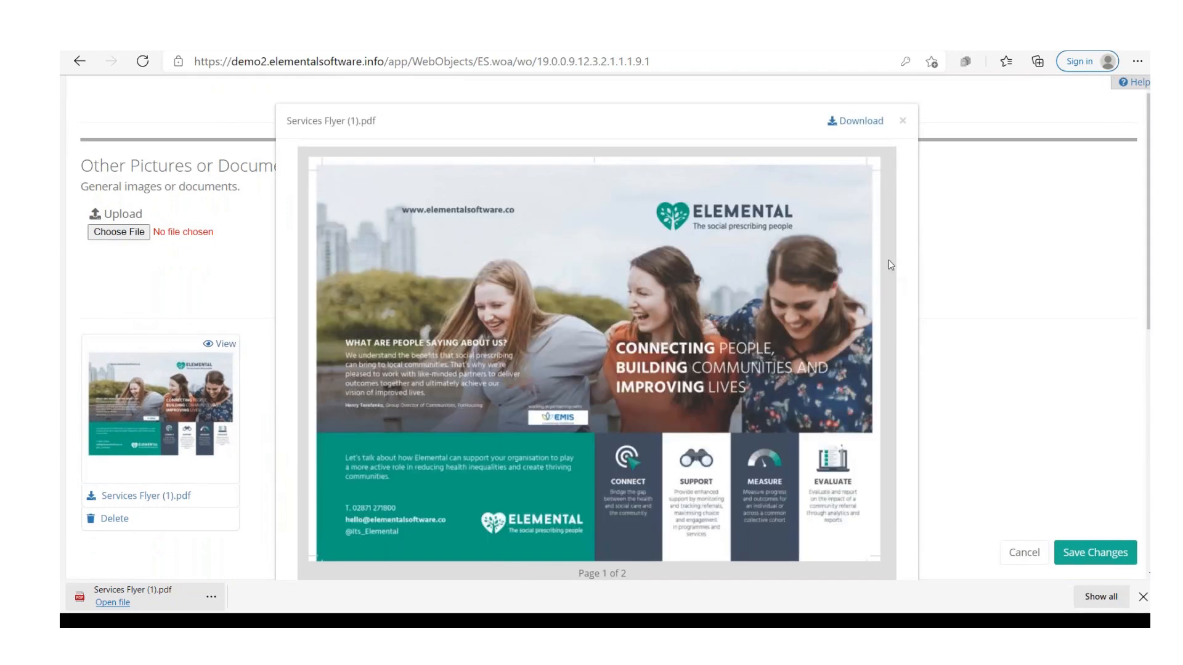
{"action": "scroll", "coordinate": [817, 303], "scroll_direction": "down", "scroll_amount": 7}
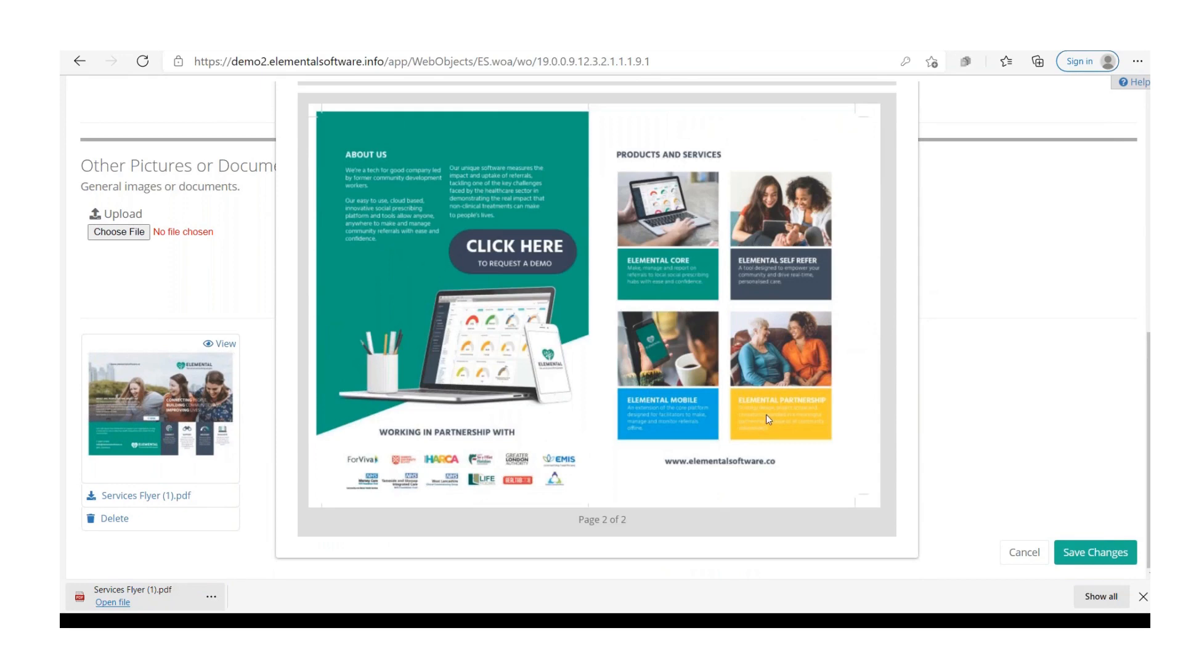
{"action": "scroll", "coordinate": [766, 416], "scroll_direction": "up", "scroll_amount": 7}
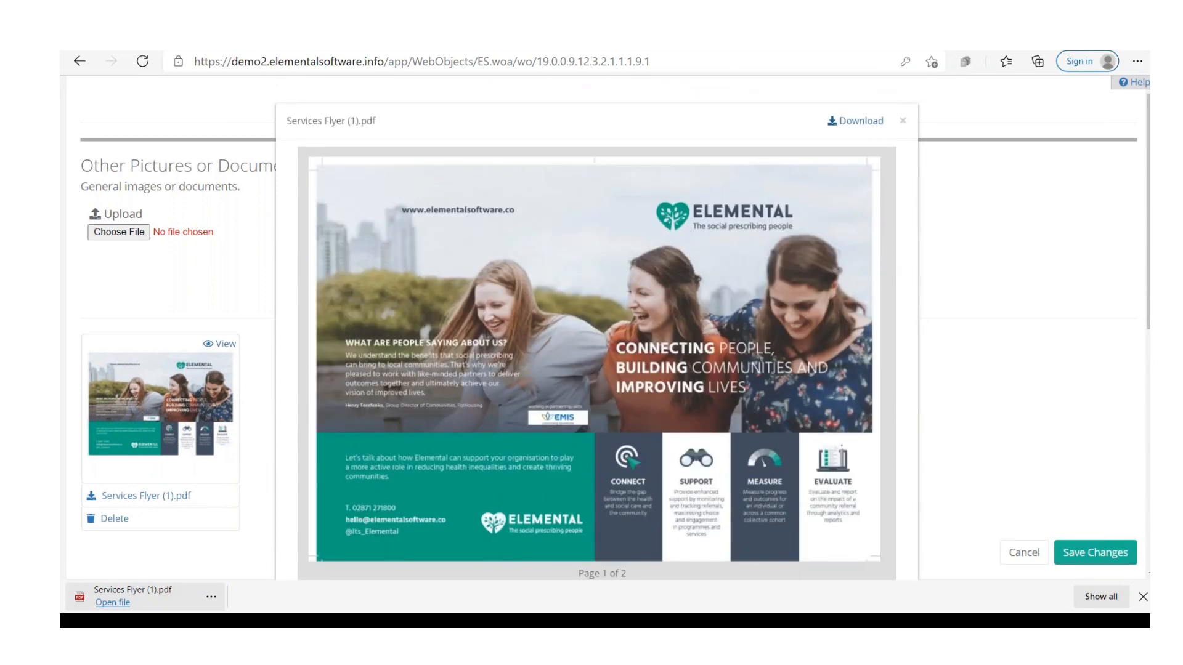
{"action": "left_click", "coordinate": [903, 121]}
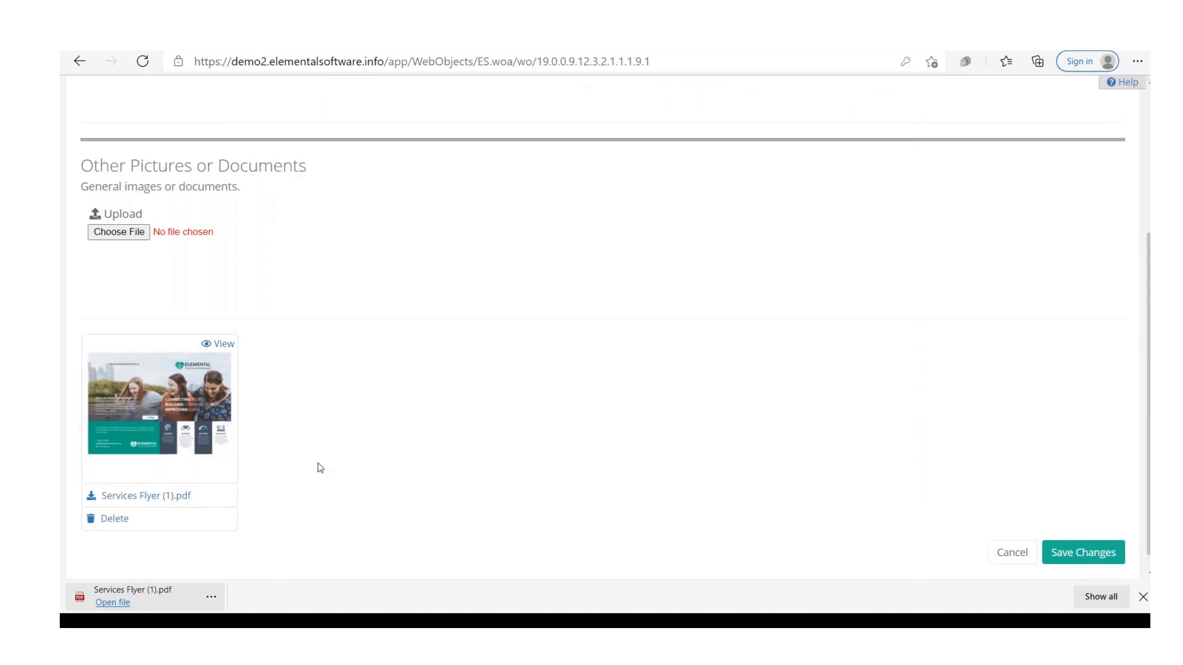
{"action": "left_click", "coordinate": [1074, 553]}
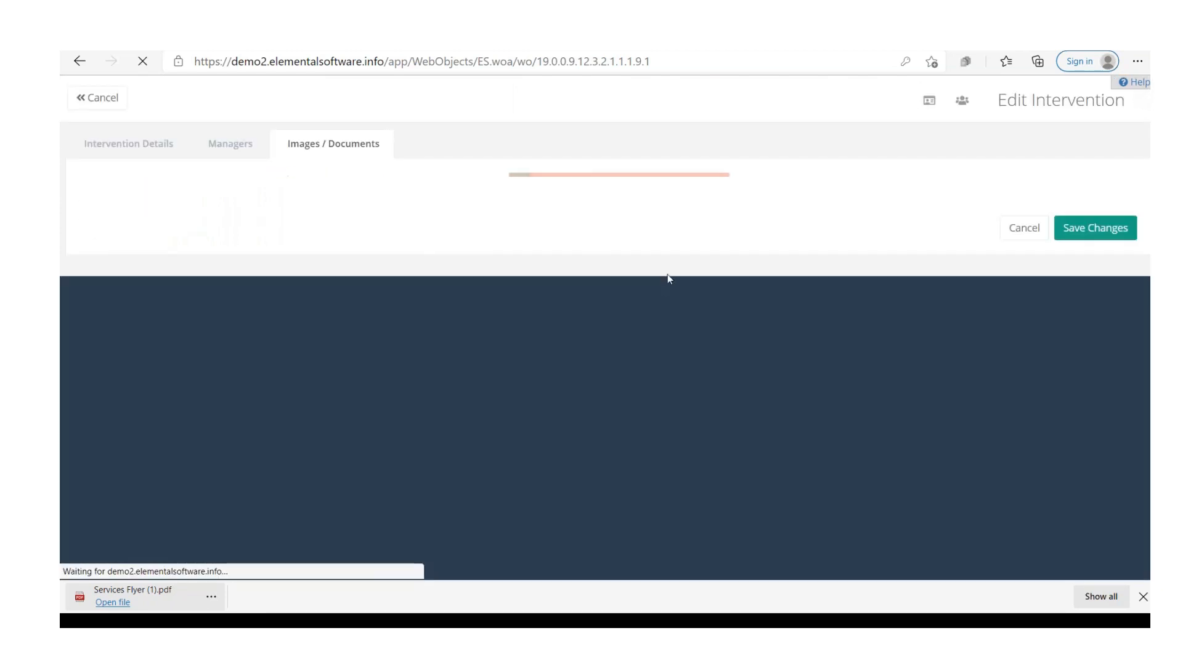